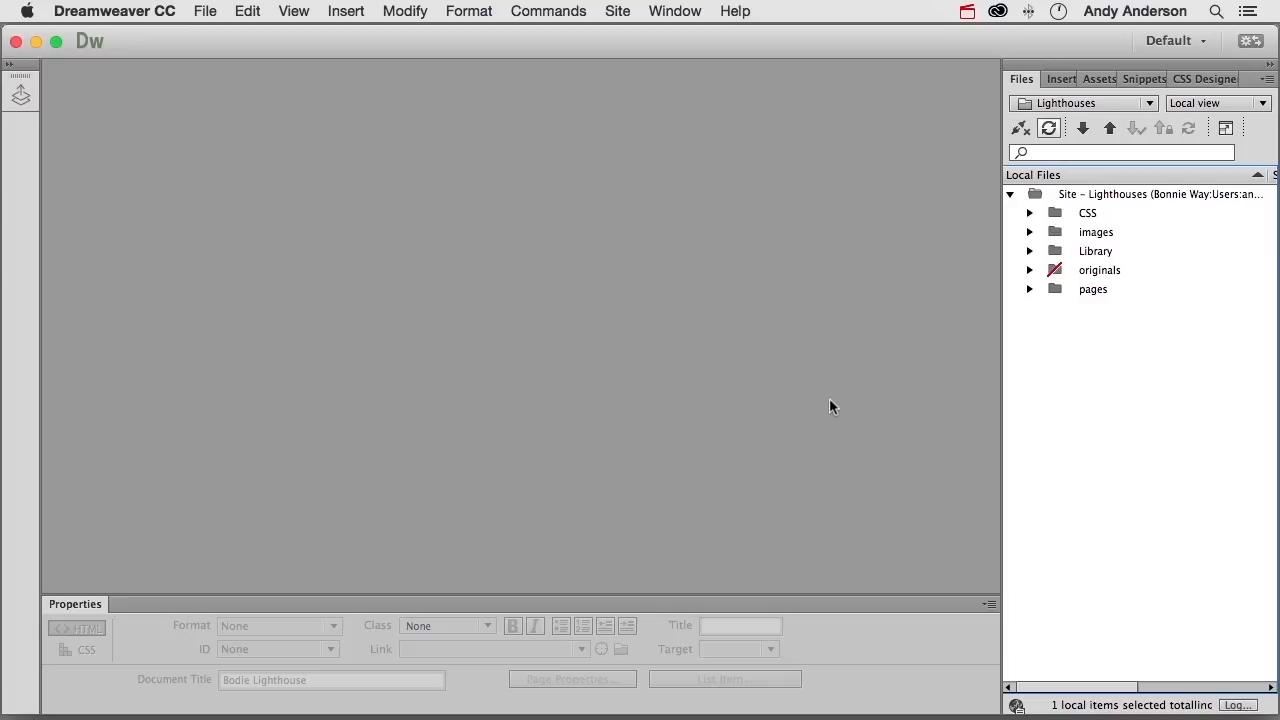
Create a new blank site template named LighthouseText and open it for editing
{"action": "left_click", "coordinate": [1093, 80]}
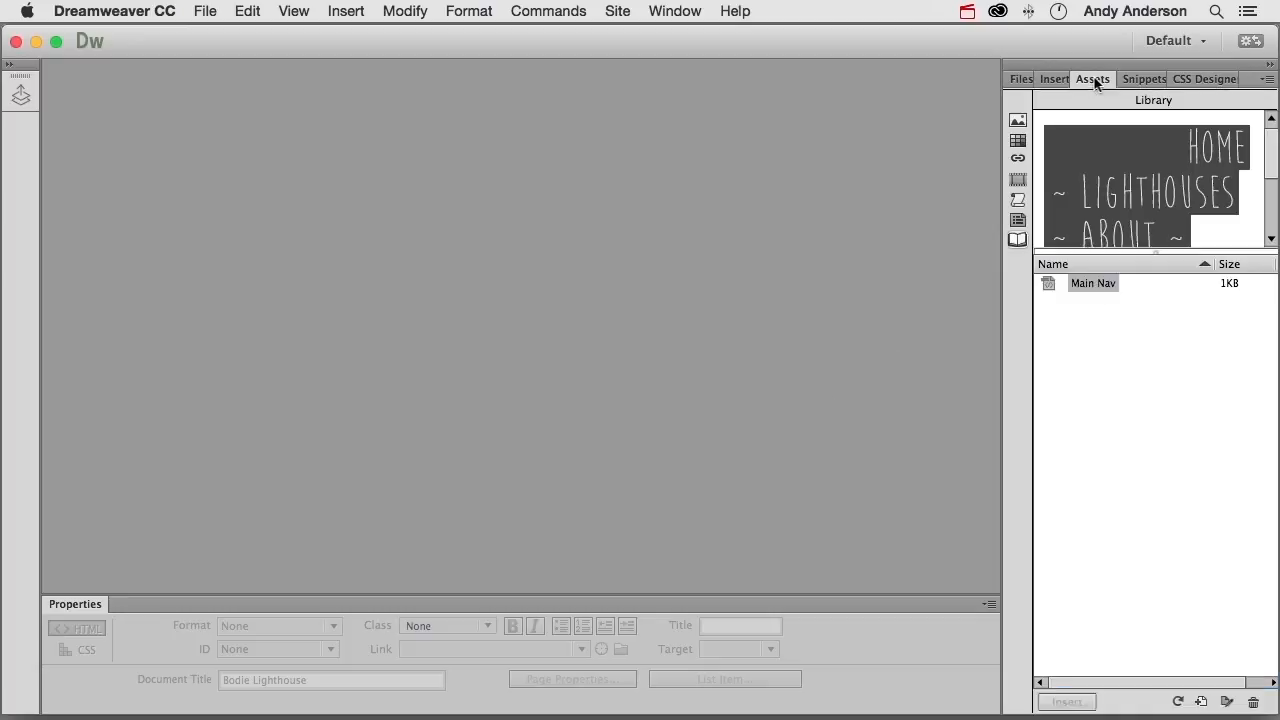
{"action": "left_click", "coordinate": [1017, 220]}
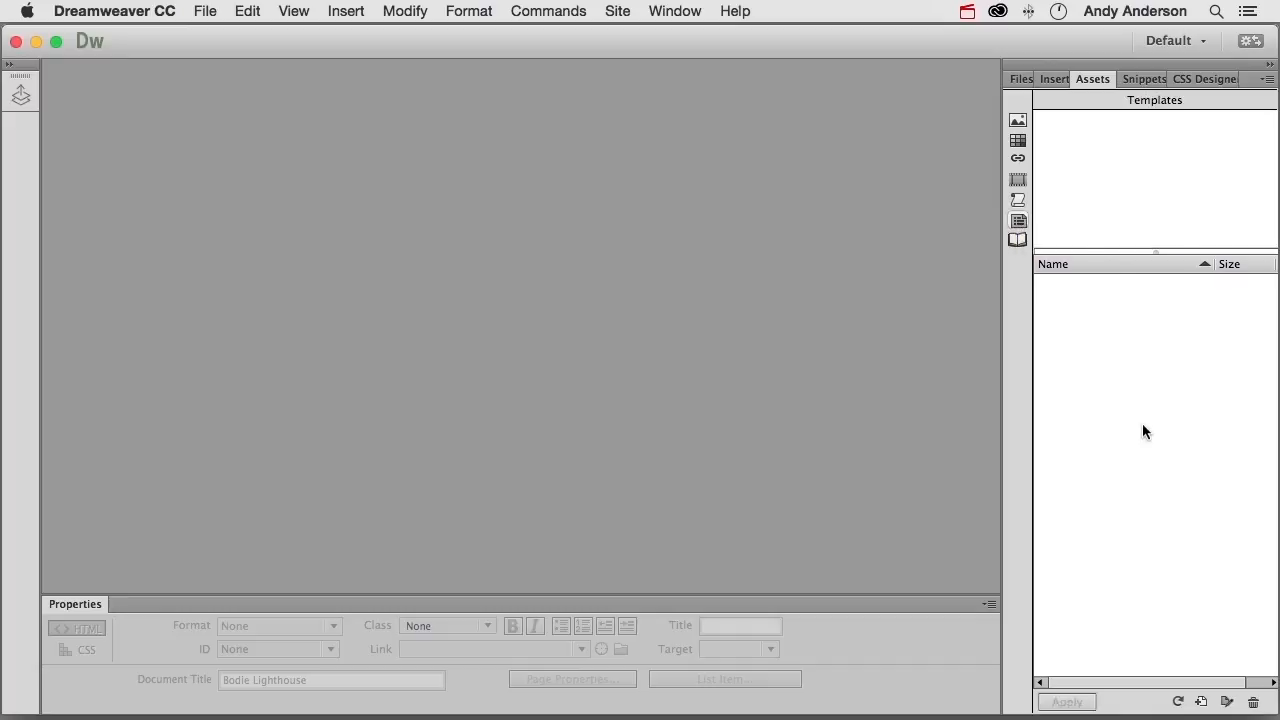
{"action": "left_click", "coordinate": [1201, 702]}
{"action": "type", "text": "LighthouseText"}
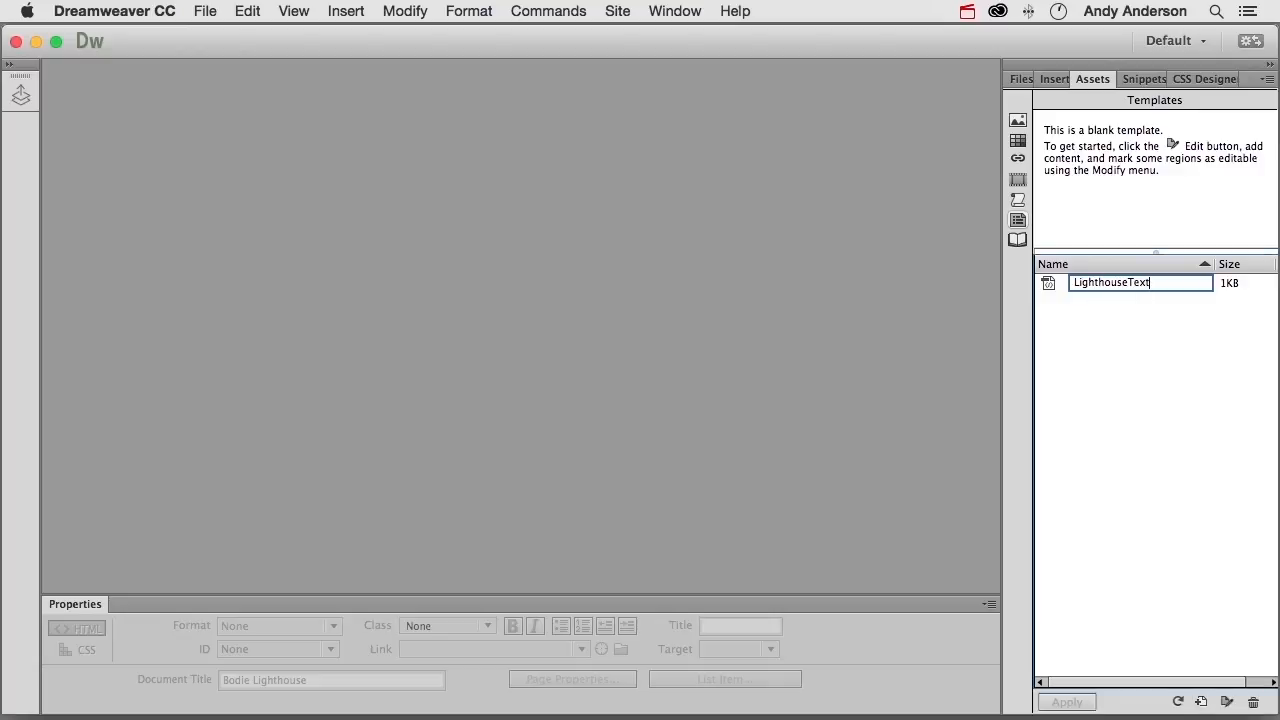
{"action": "key", "text": "Return"}
{"action": "left_click", "coordinate": [1048, 286]}
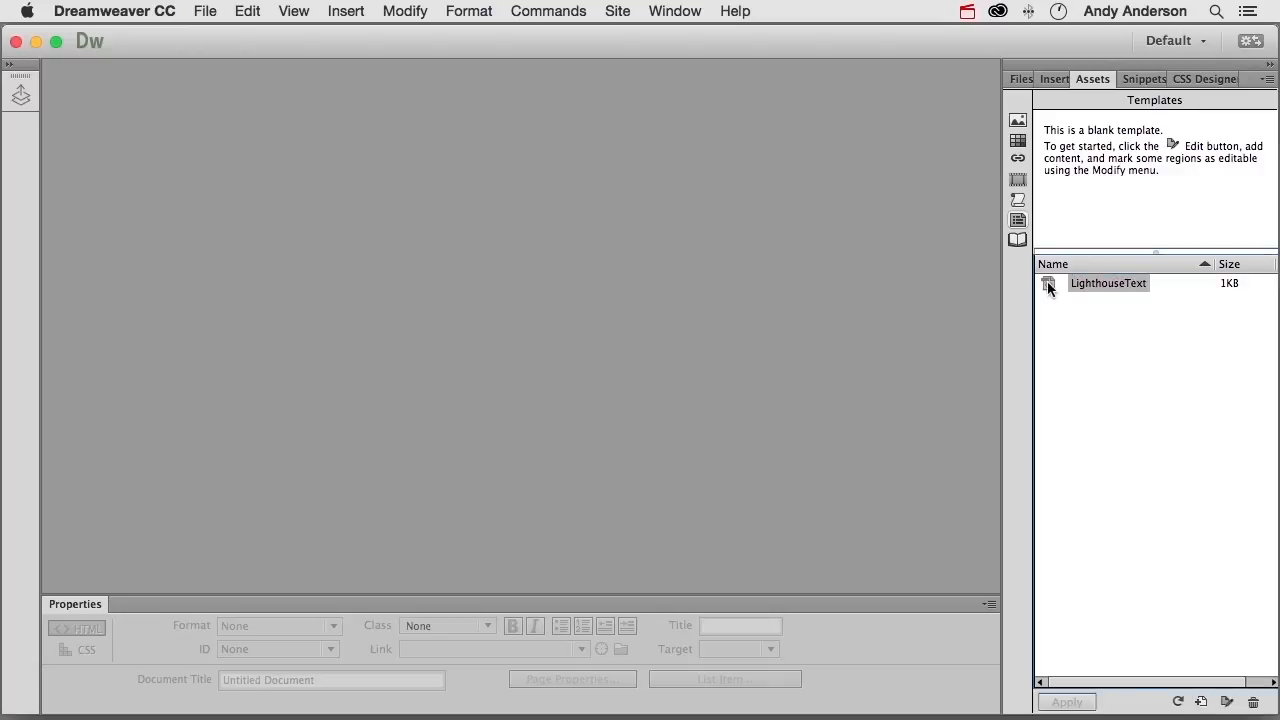
{"action": "double_click", "coordinate": [1047, 281]}
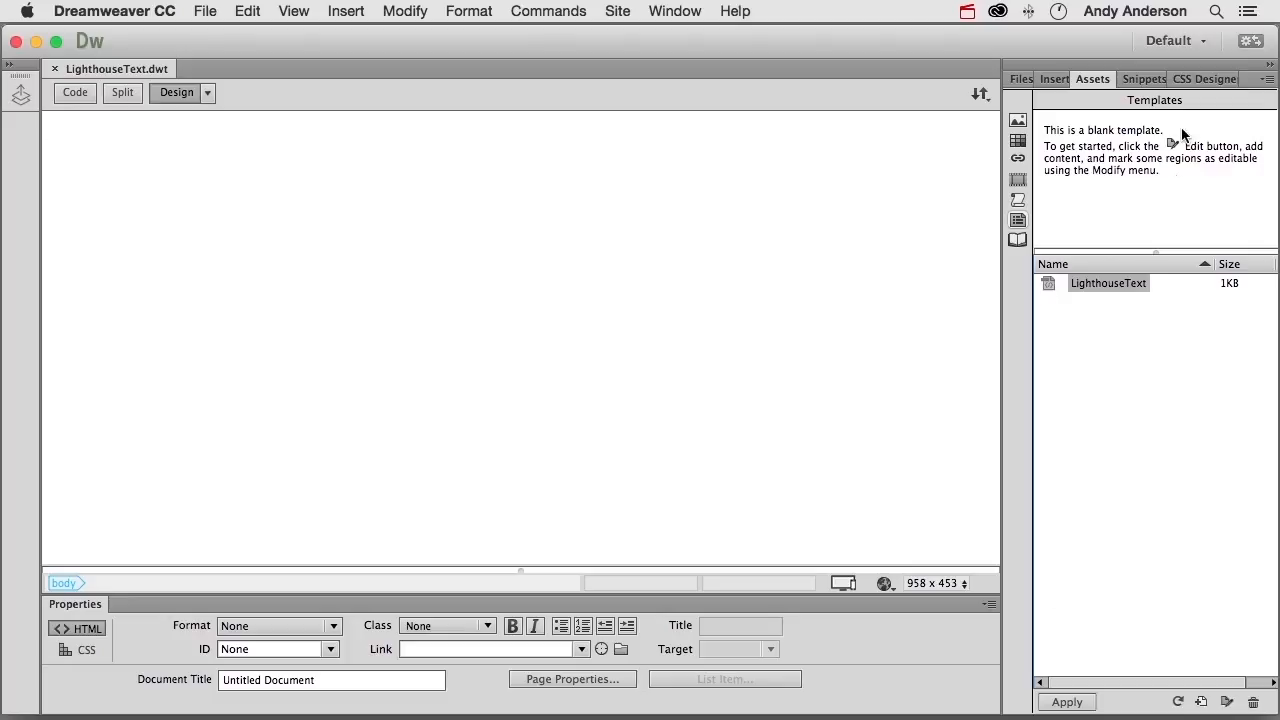
Attach the existing style sheet mainCSS.css from the site's CSS folder to the template as a link
{"action": "left_click", "coordinate": [1189, 80]}
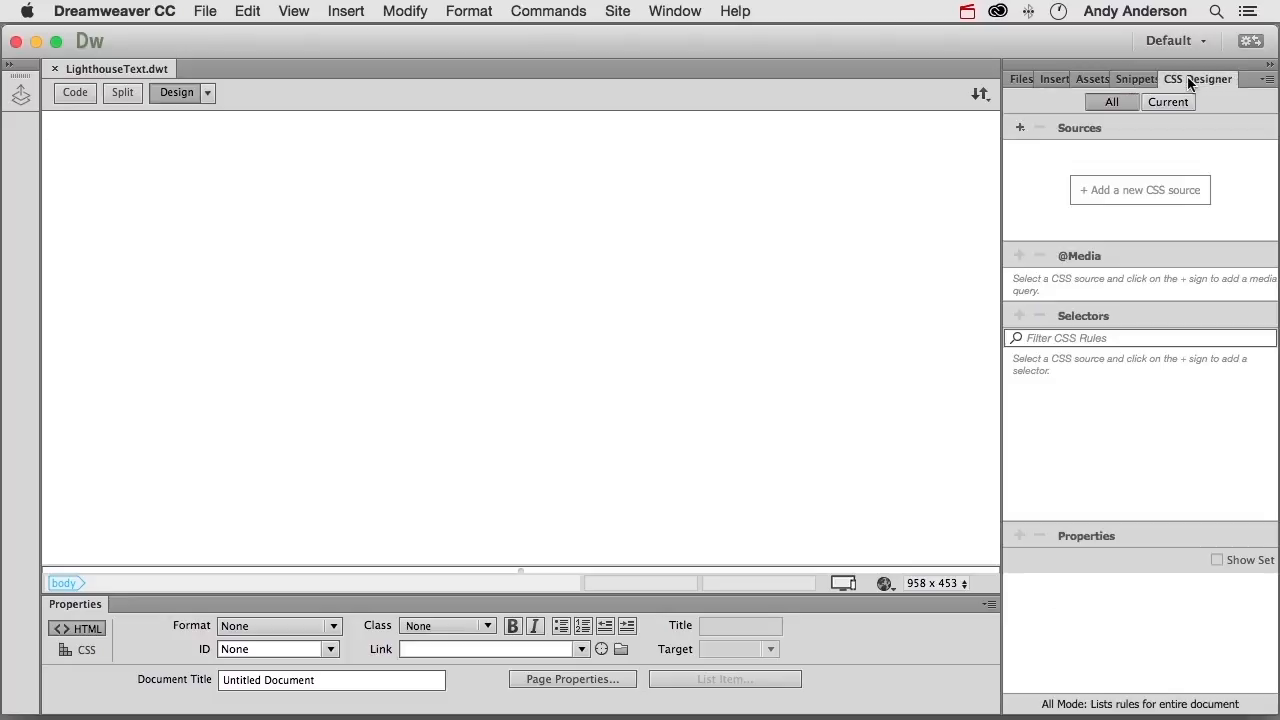
{"action": "left_click", "coordinate": [1019, 128]}
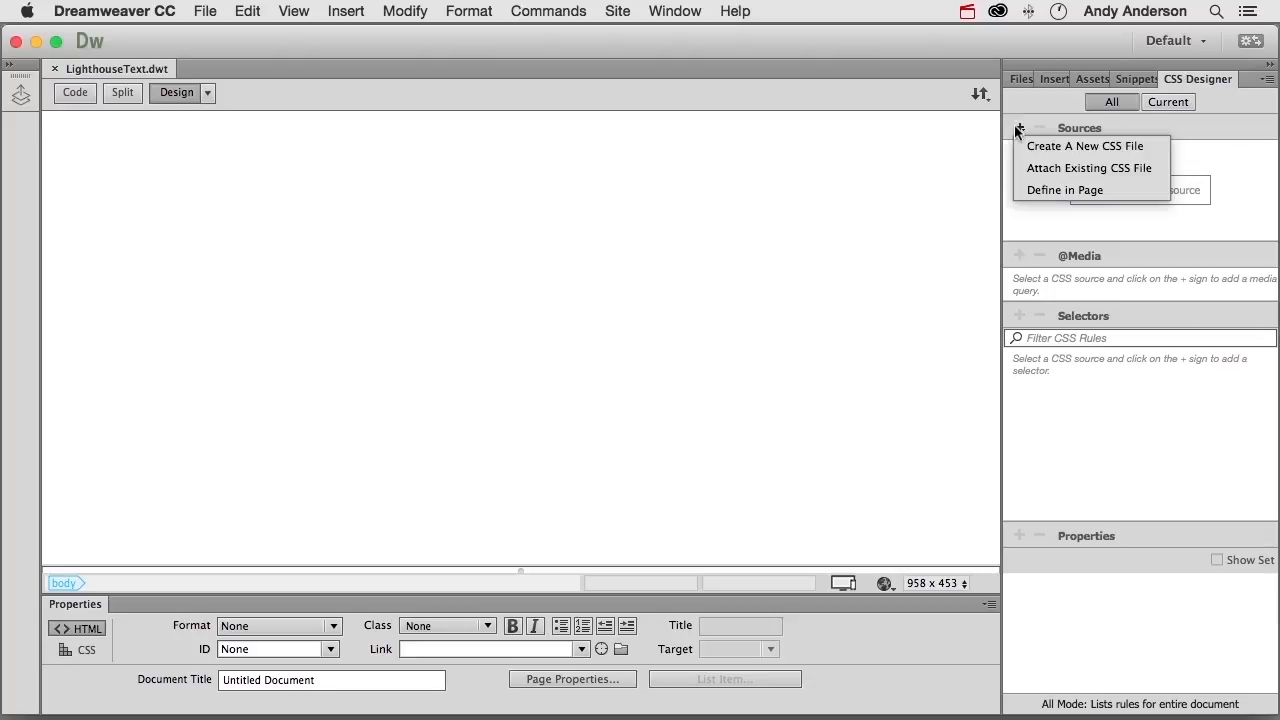
{"action": "left_click", "coordinate": [1040, 170]}
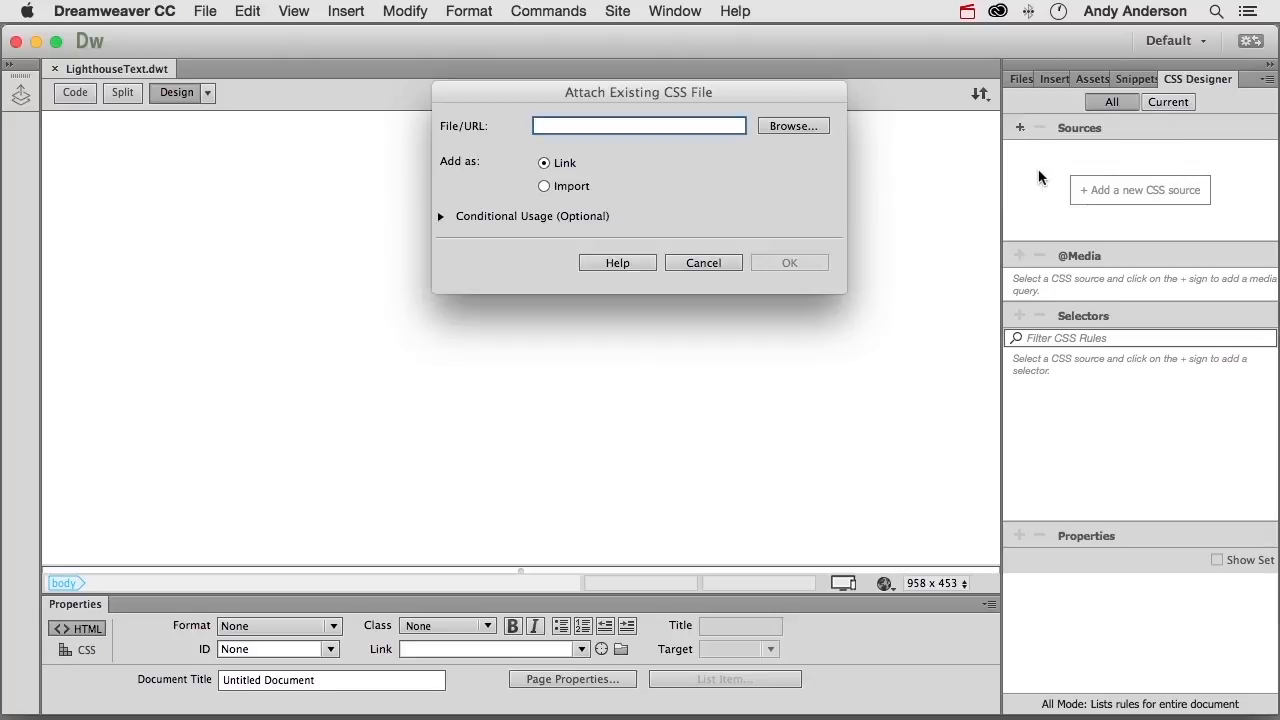
{"action": "left_click", "coordinate": [822, 130]}
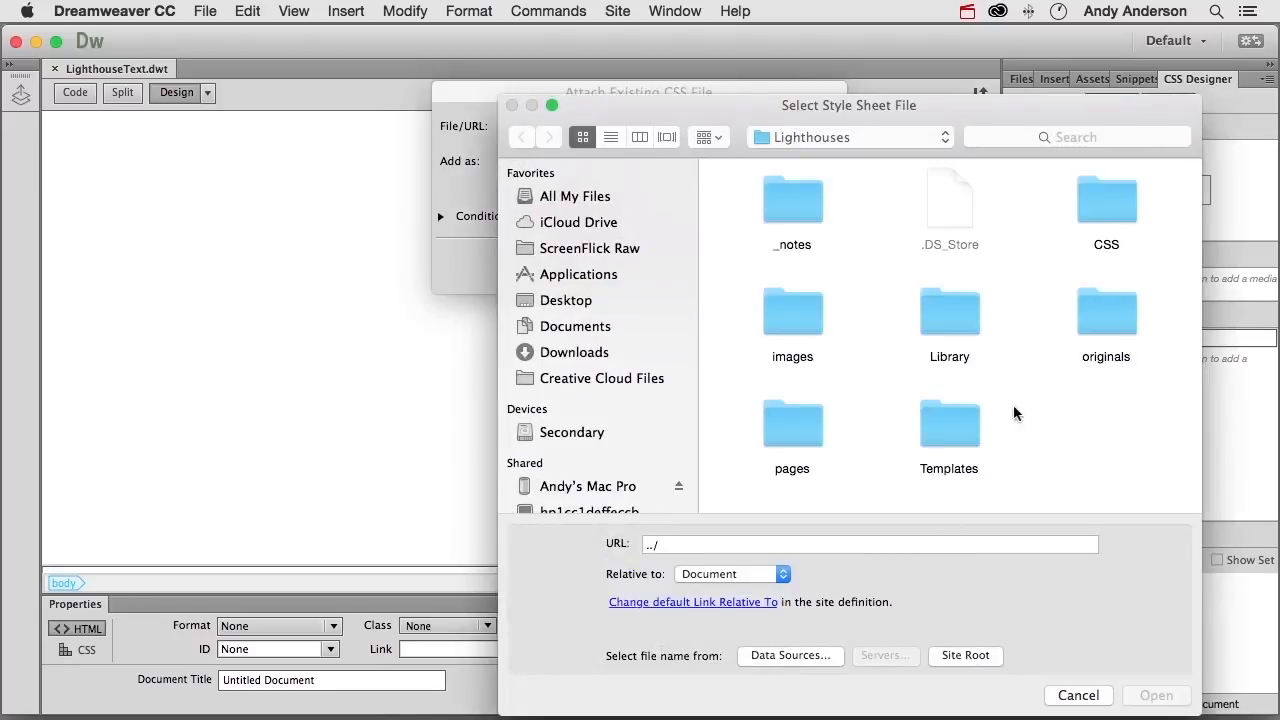
{"action": "double_click", "coordinate": [1103, 200]}
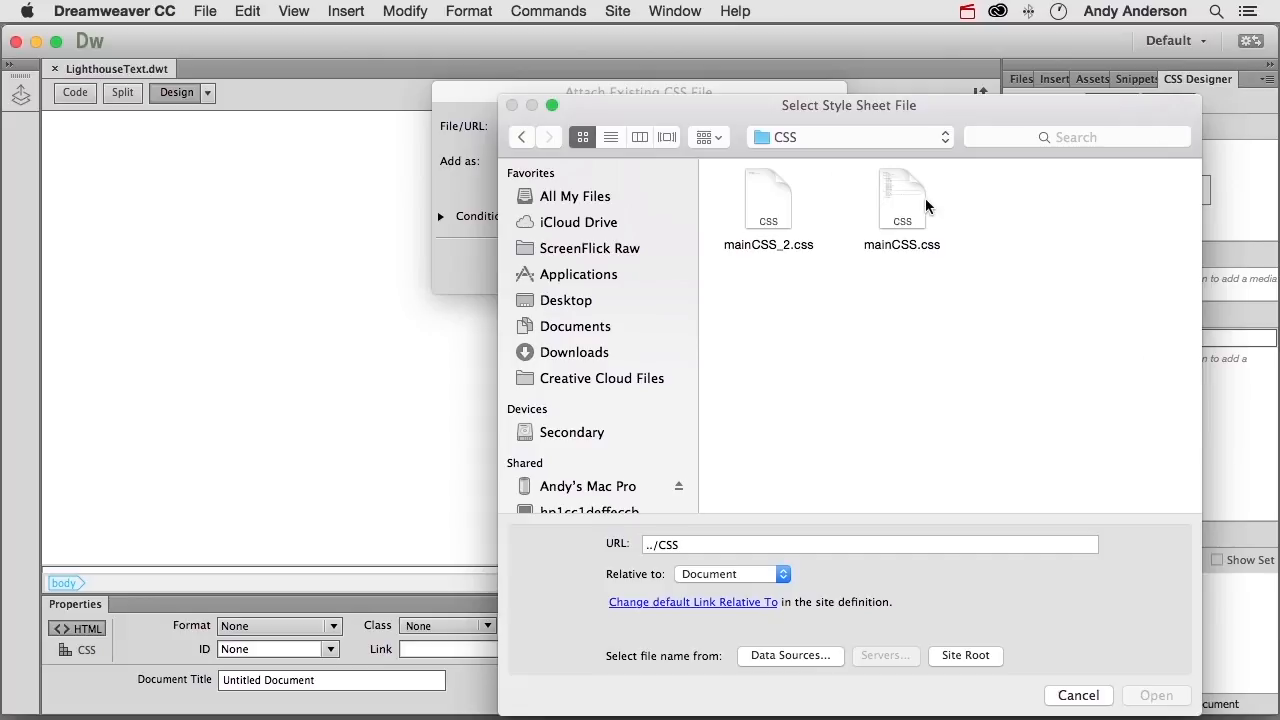
{"action": "double_click", "coordinate": [902, 200]}
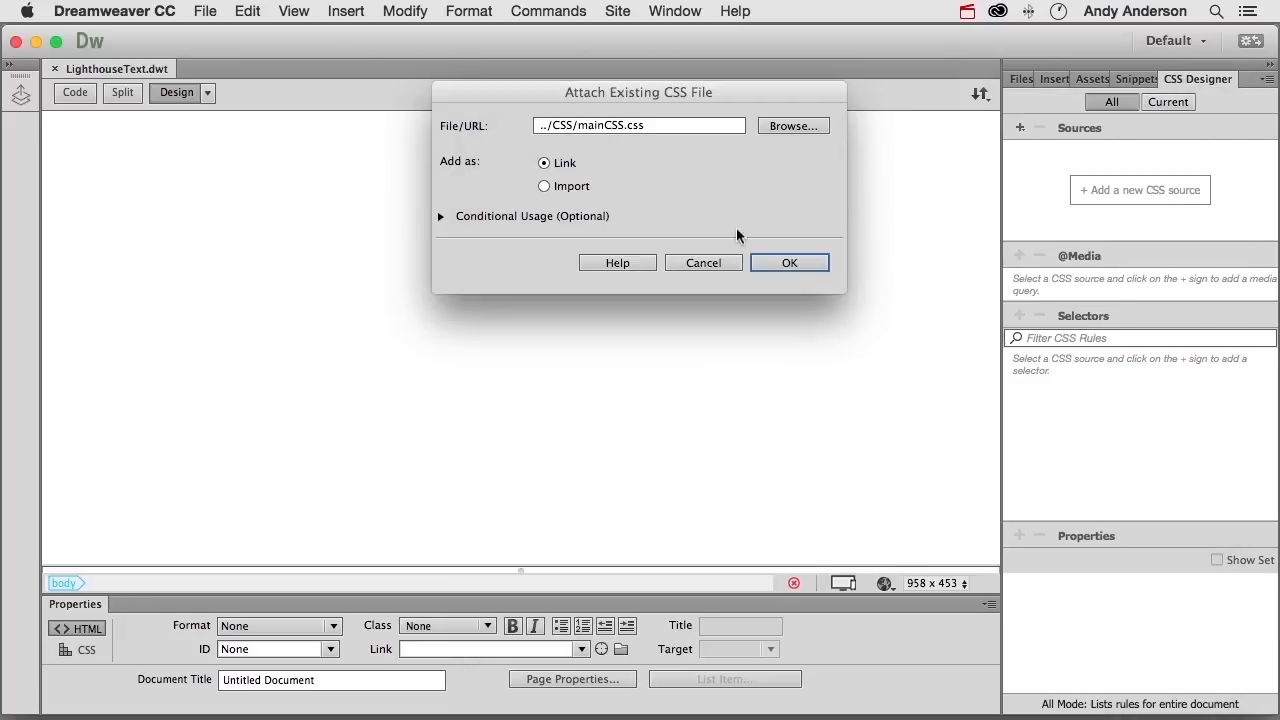
{"action": "left_click", "coordinate": [789, 263]}
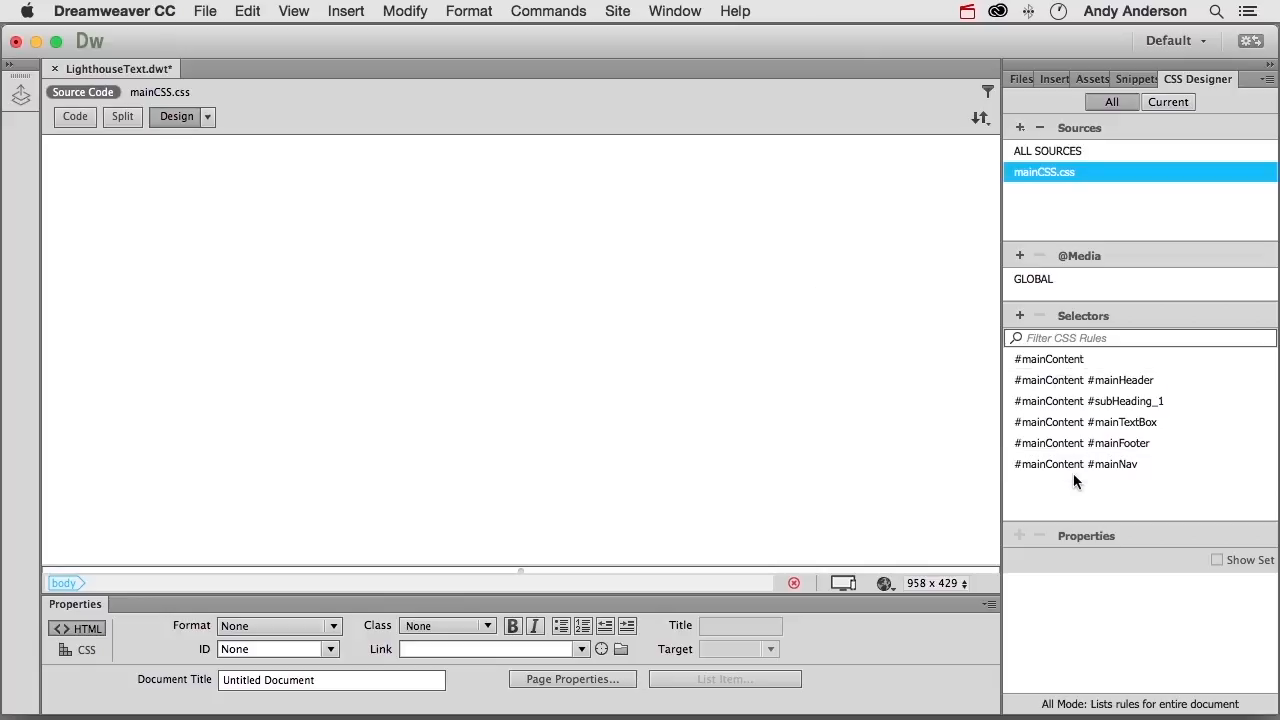
Insert a main element with the ID mainContent into the empty template page
{"action": "left_click", "coordinate": [418, 183]}
{"action": "left_click", "coordinate": [1058, 79]}
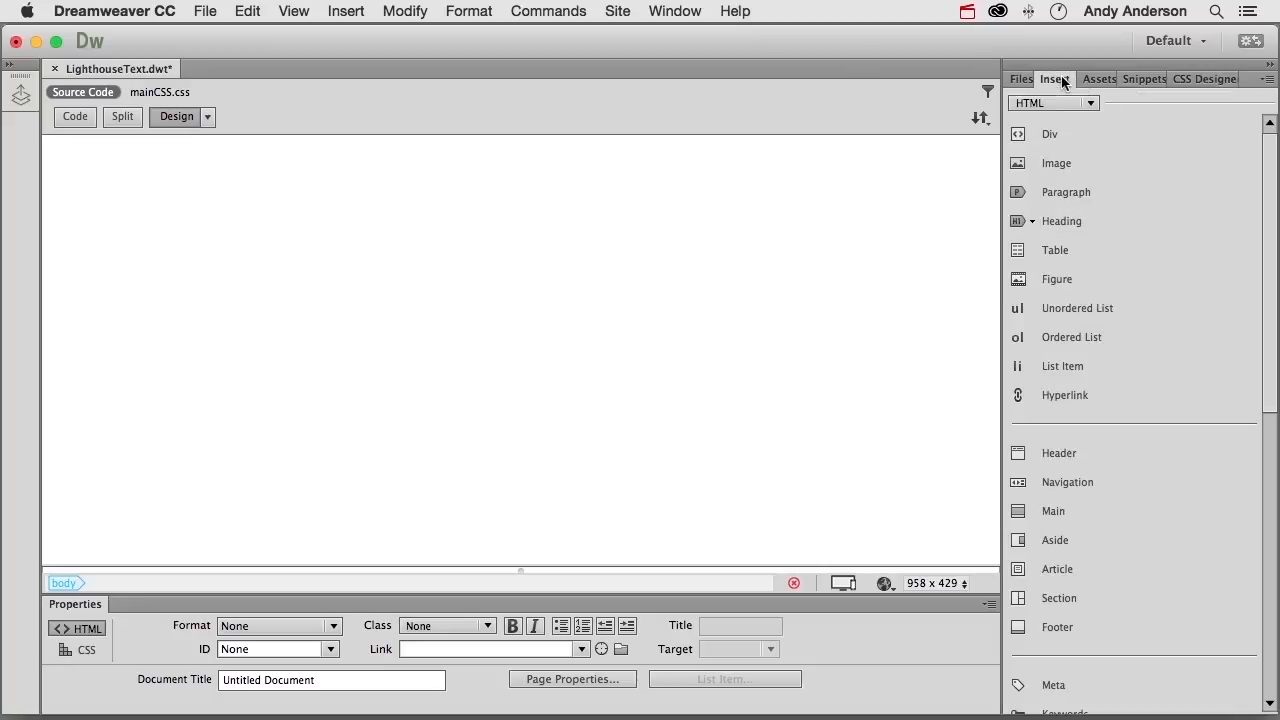
{"action": "left_click", "coordinate": [1020, 515]}
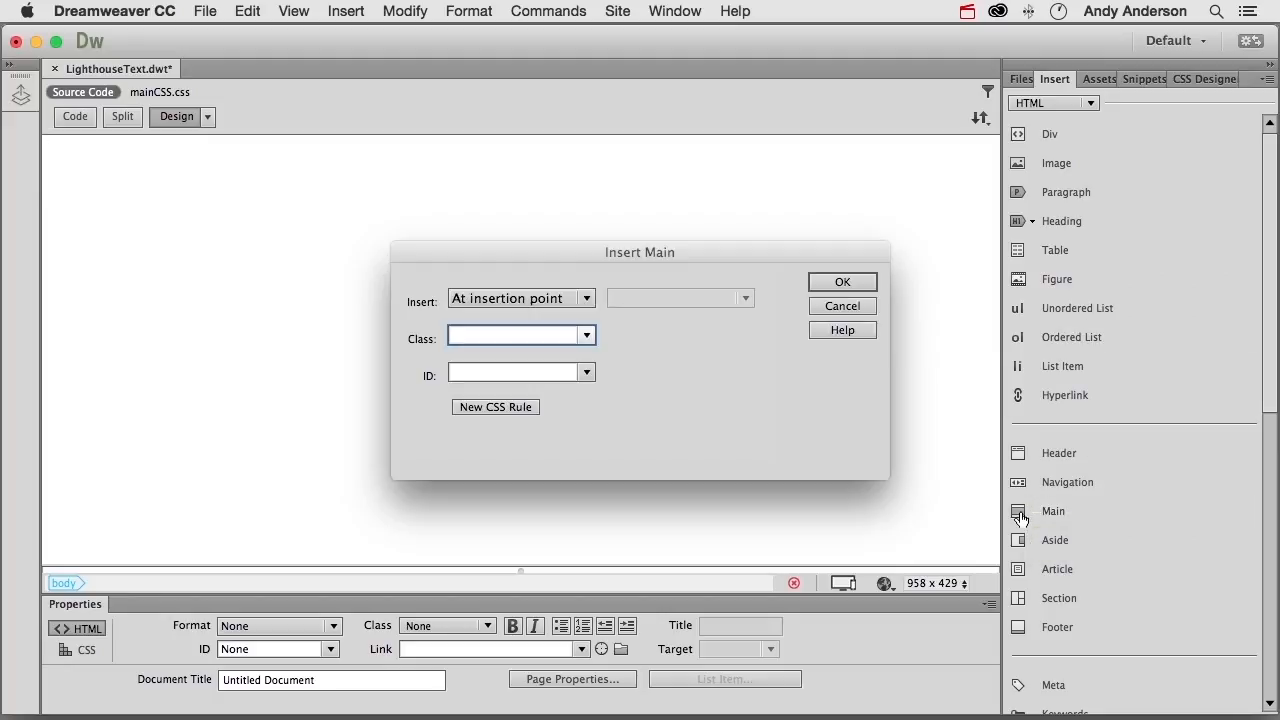
{"action": "left_click", "coordinate": [502, 375]}
{"action": "type", "text": "mainContent"}
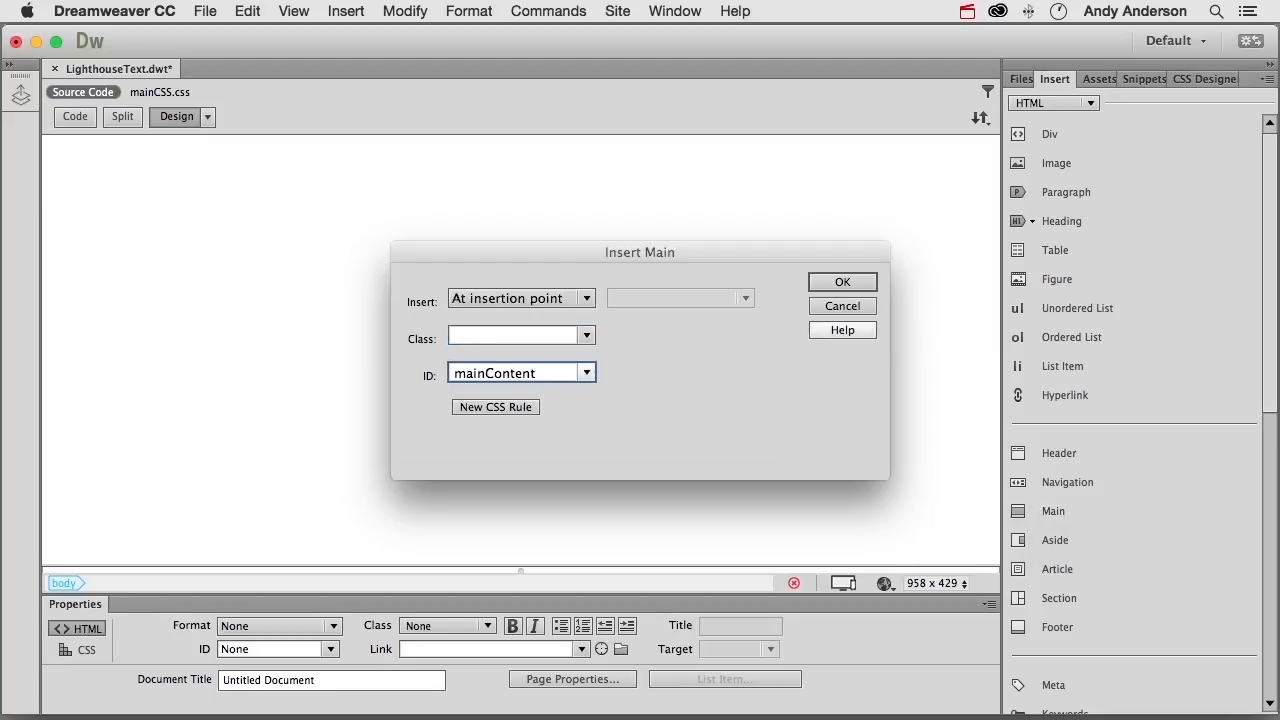
{"action": "left_click", "coordinate": [838, 282]}
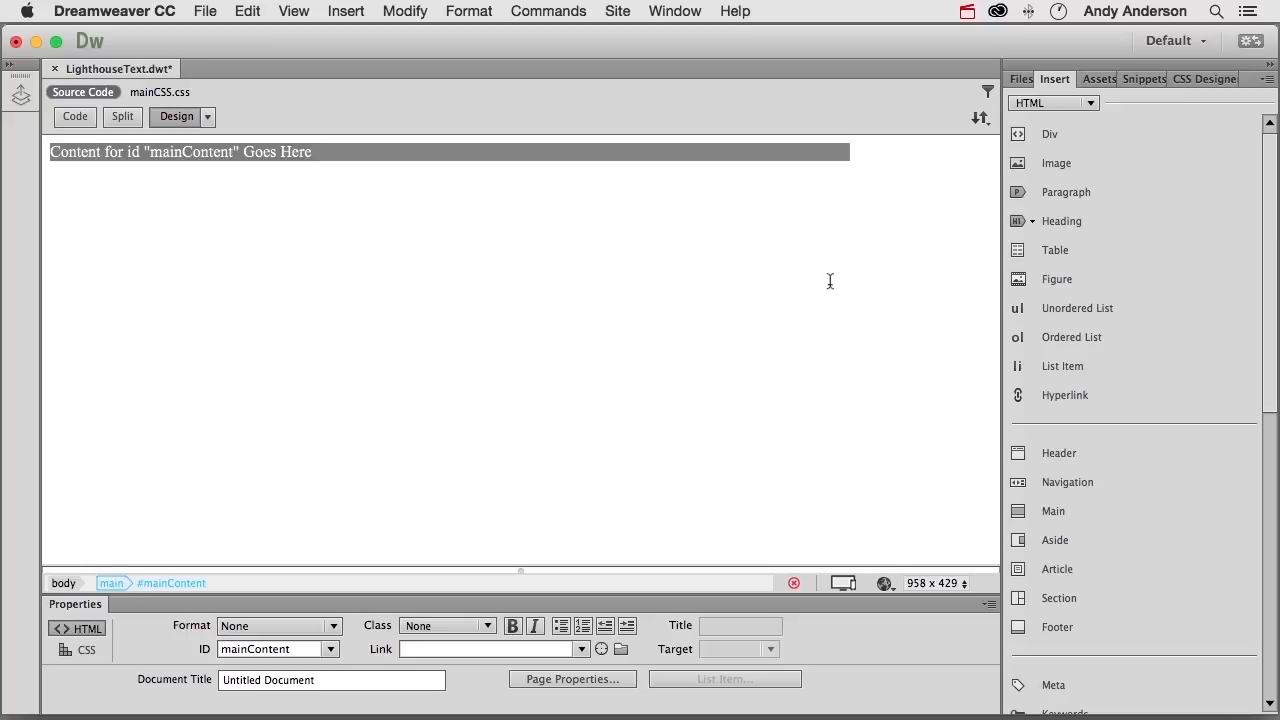
Insert a header element with the ID mainHeader at the insertion point after the mainContent placeholder text
{"action": "left_click", "coordinate": [362, 152]}
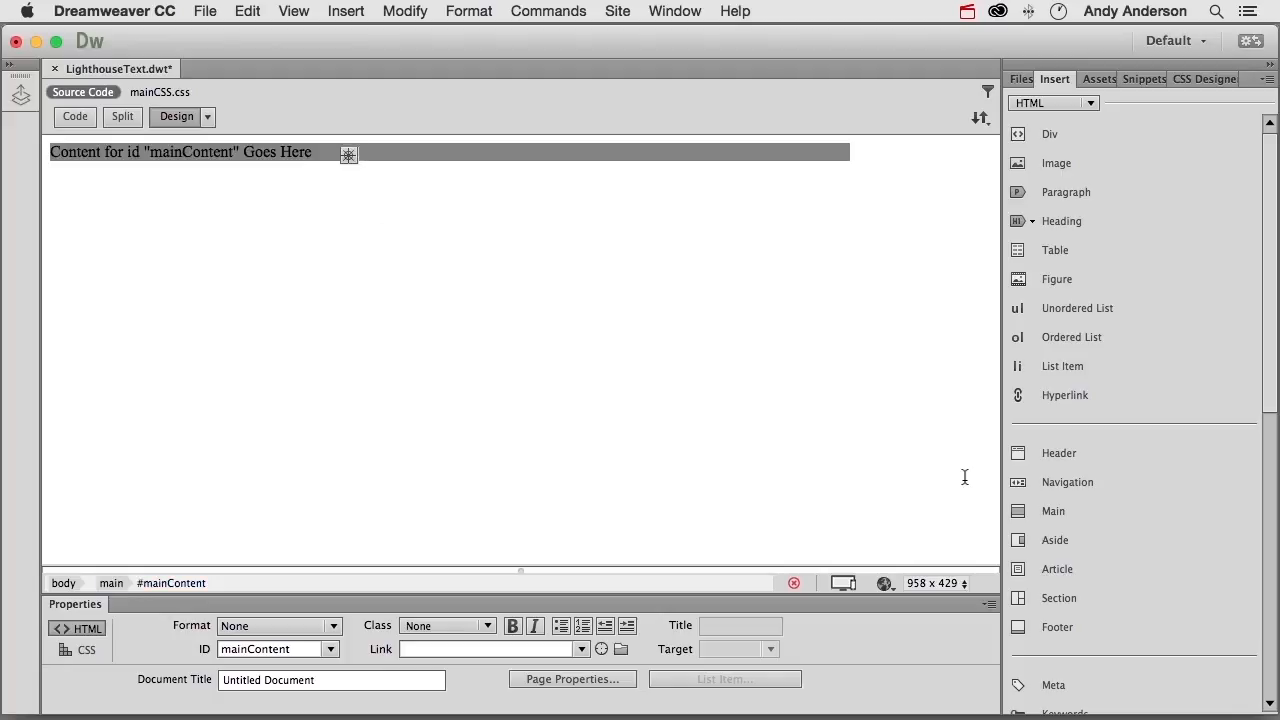
{"action": "left_click", "coordinate": [1020, 458]}
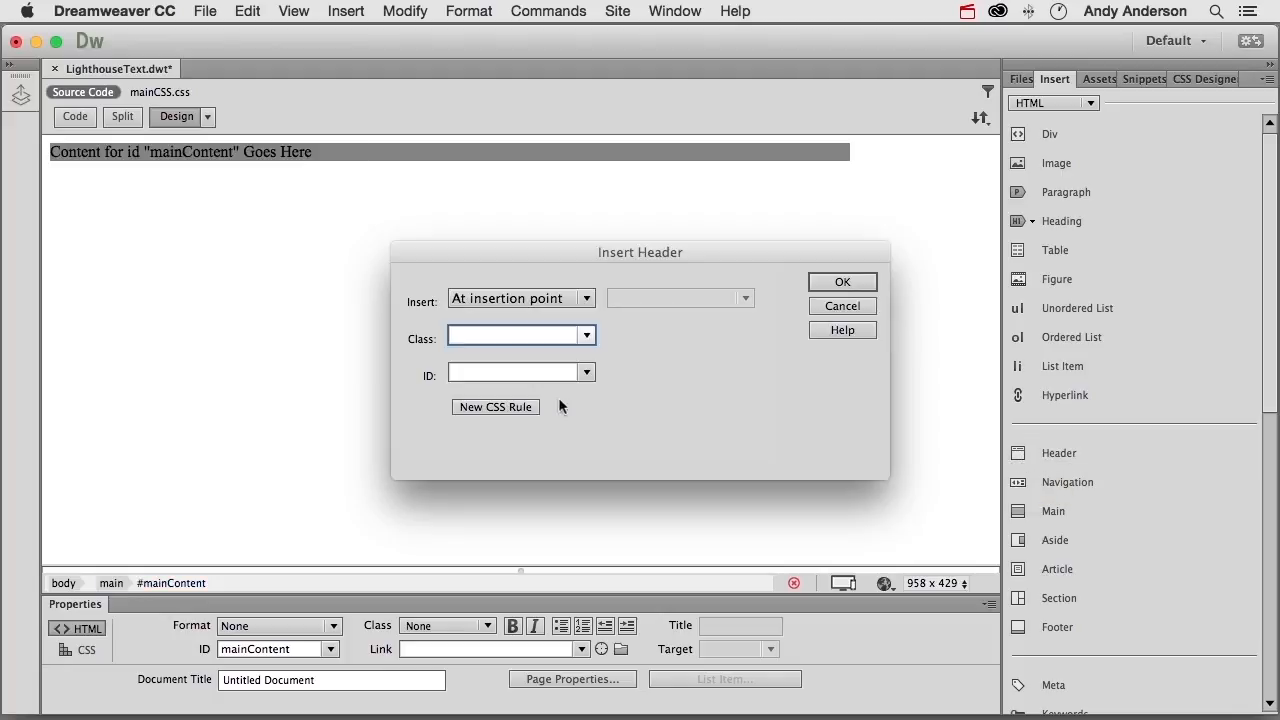
{"action": "left_click", "coordinate": [540, 375]}
{"action": "type", "text": "mainHeader"}
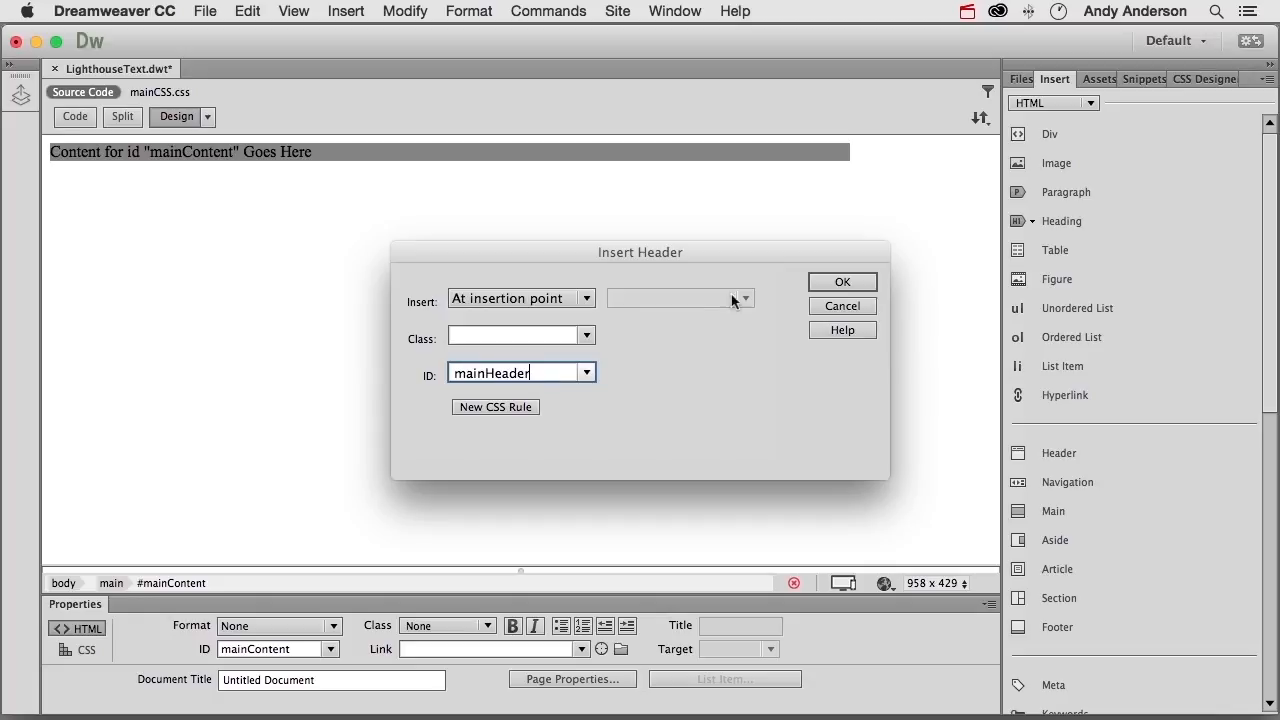
{"action": "left_click", "coordinate": [834, 281]}
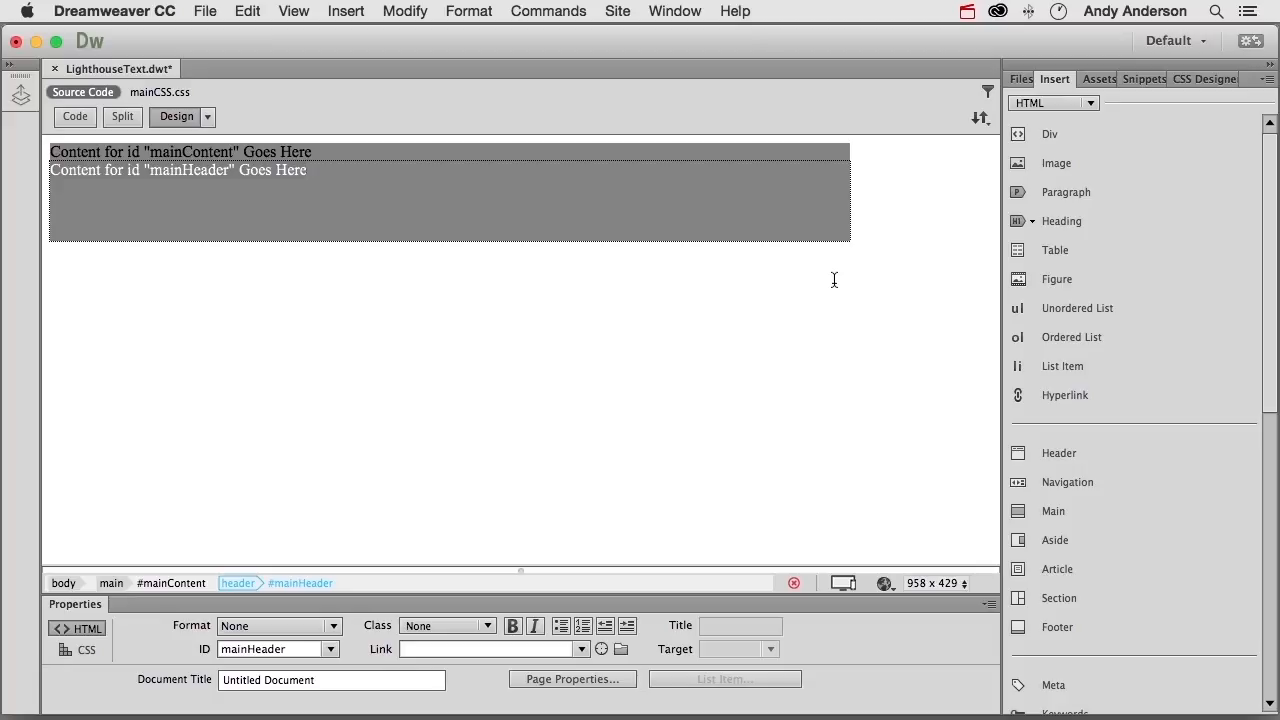
Insert a navigation element with the ID mainNav after the mainHeader header tag
{"action": "left_click", "coordinate": [339, 170]}
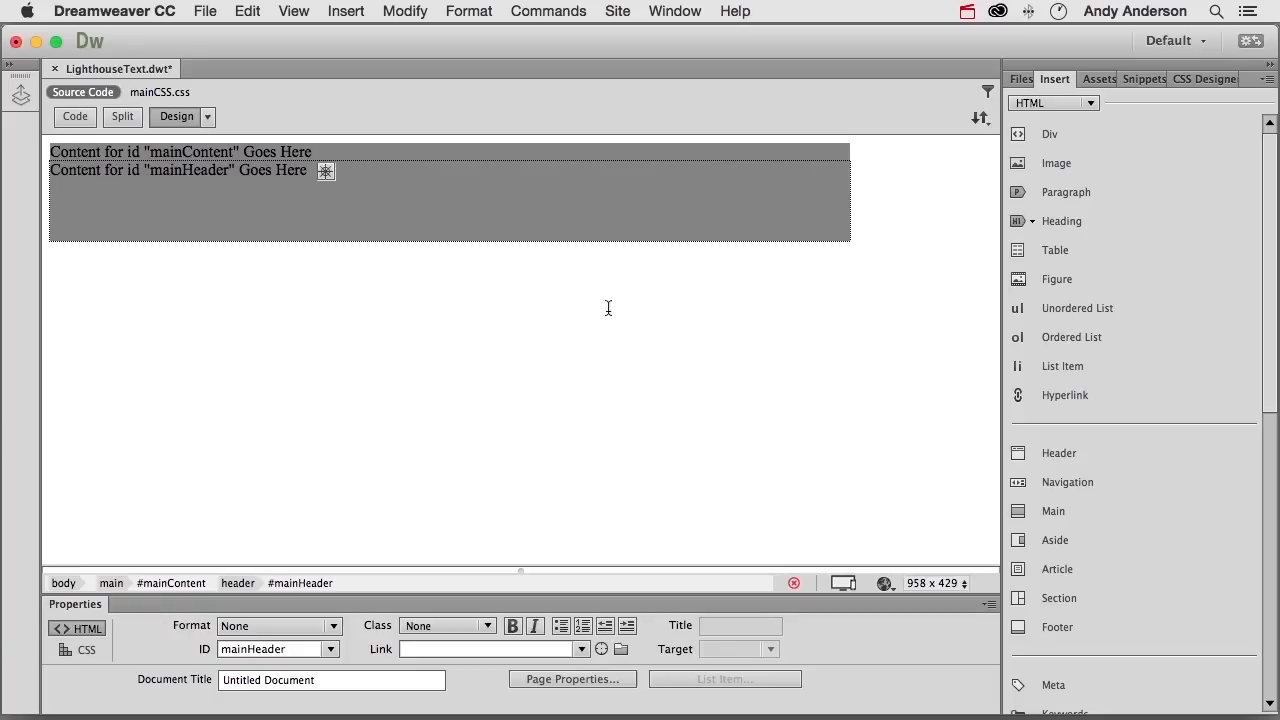
{"action": "left_click", "coordinate": [1028, 494]}
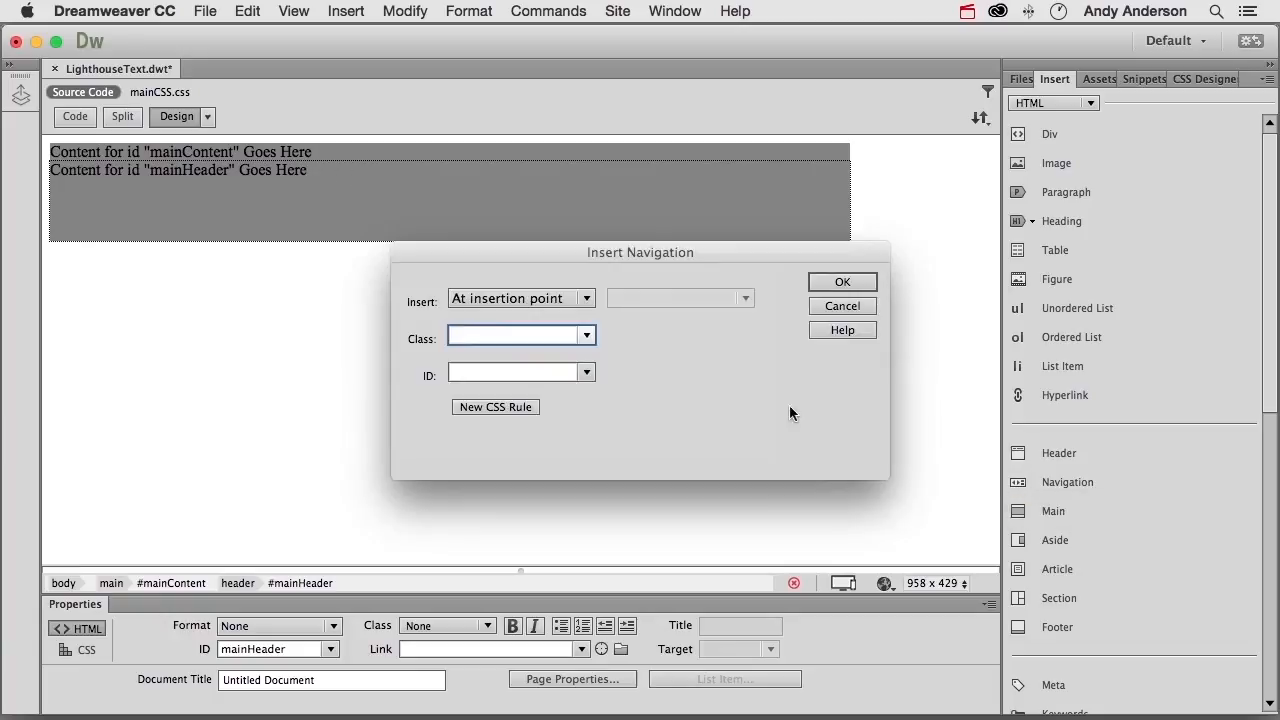
{"action": "left_click", "coordinate": [518, 299]}
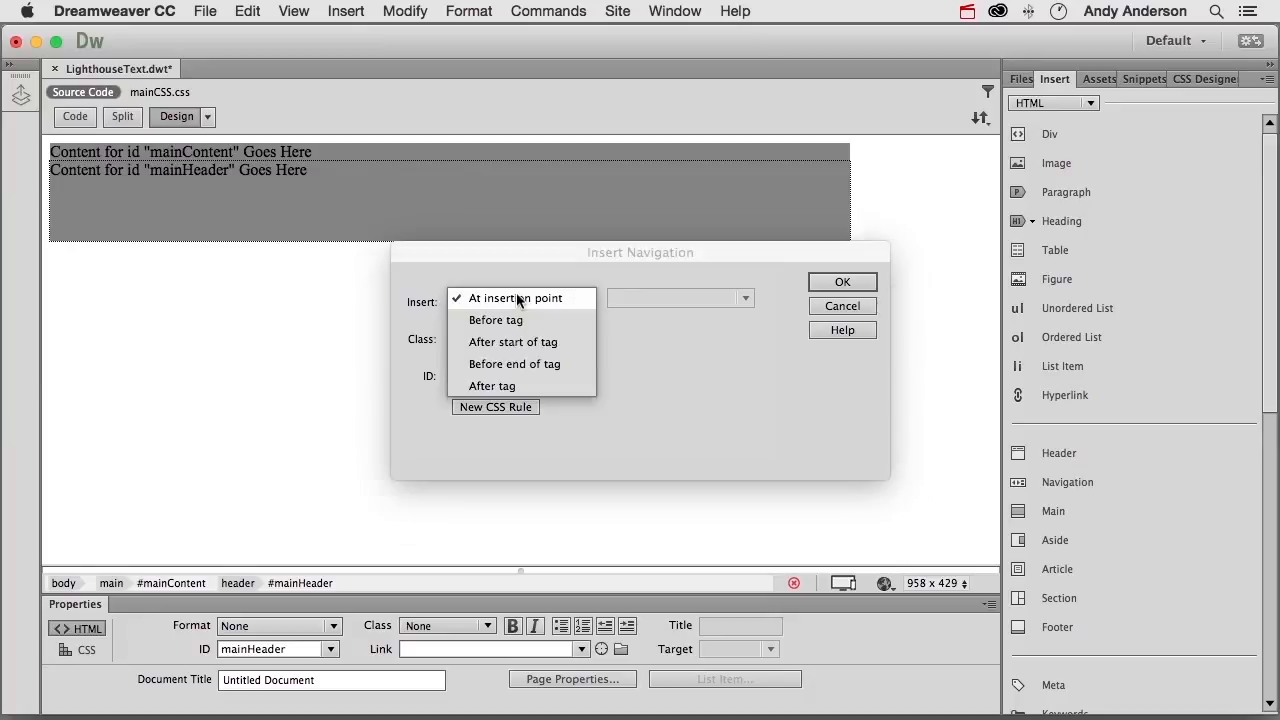
{"action": "left_click", "coordinate": [526, 384]}
{"action": "left_click", "coordinate": [700, 298]}
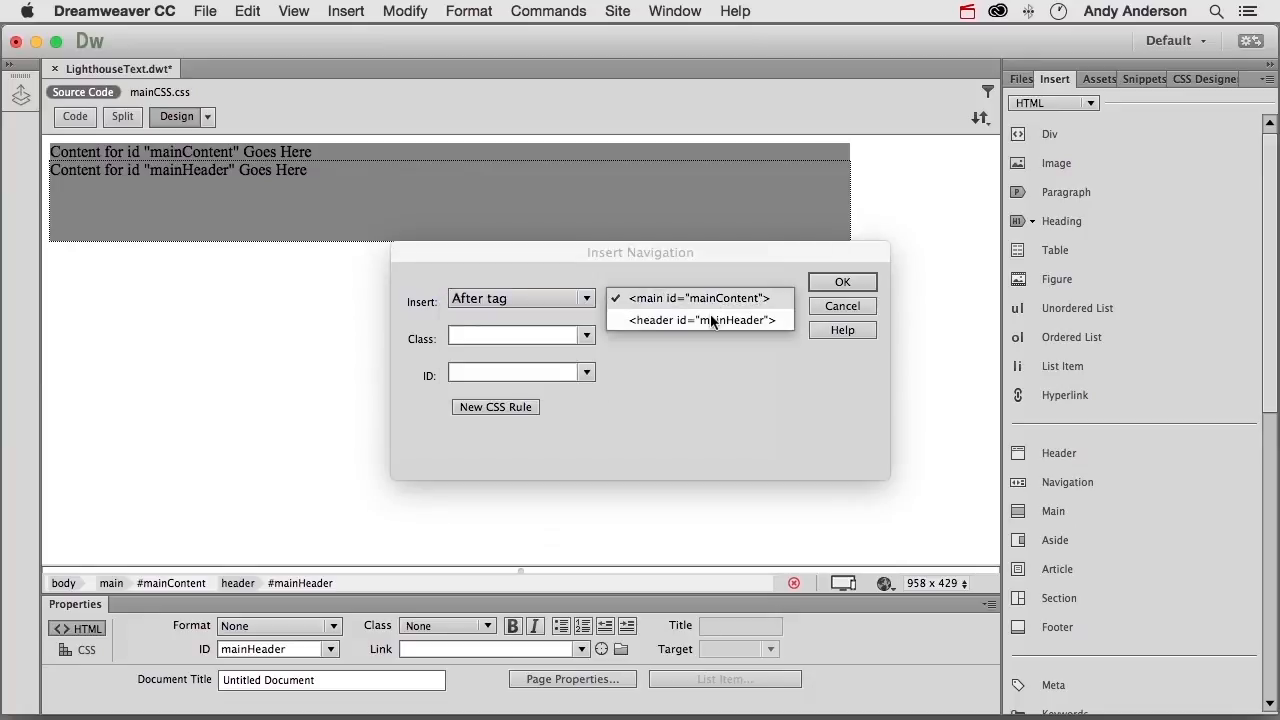
{"action": "left_click", "coordinate": [702, 320]}
{"action": "left_click", "coordinate": [515, 373]}
{"action": "type", "text": "mainNav"}
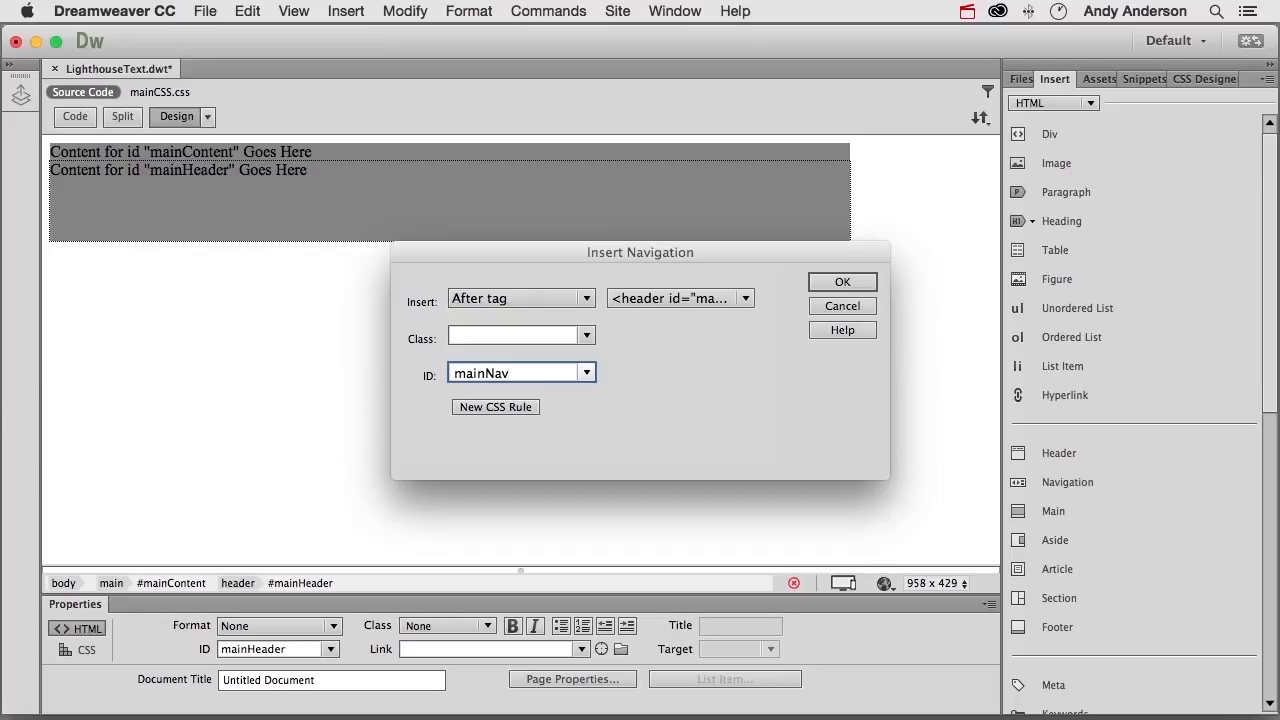
{"action": "left_click", "coordinate": [840, 283]}
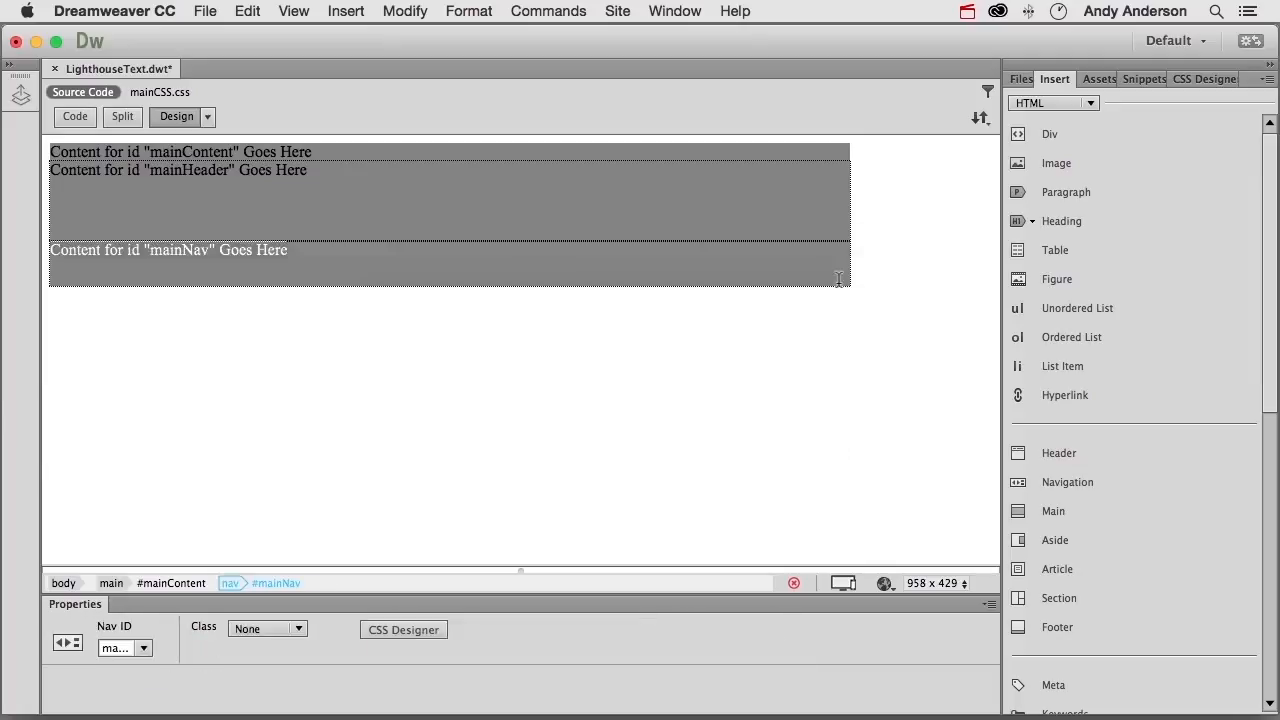
Check the style sheet's selector names and insert an article with the ID subHeading_1 after the mainNav tag
{"action": "left_click", "coordinate": [380, 252]}
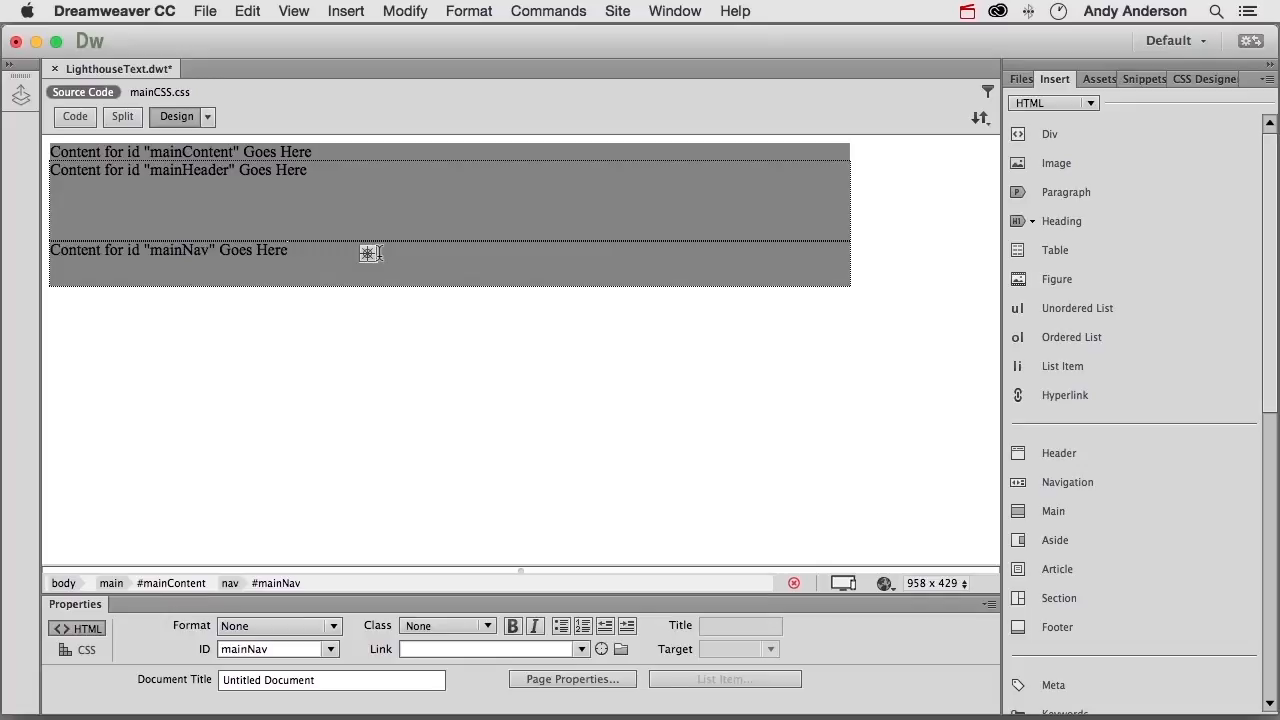
{"action": "left_click", "coordinate": [1198, 79]}
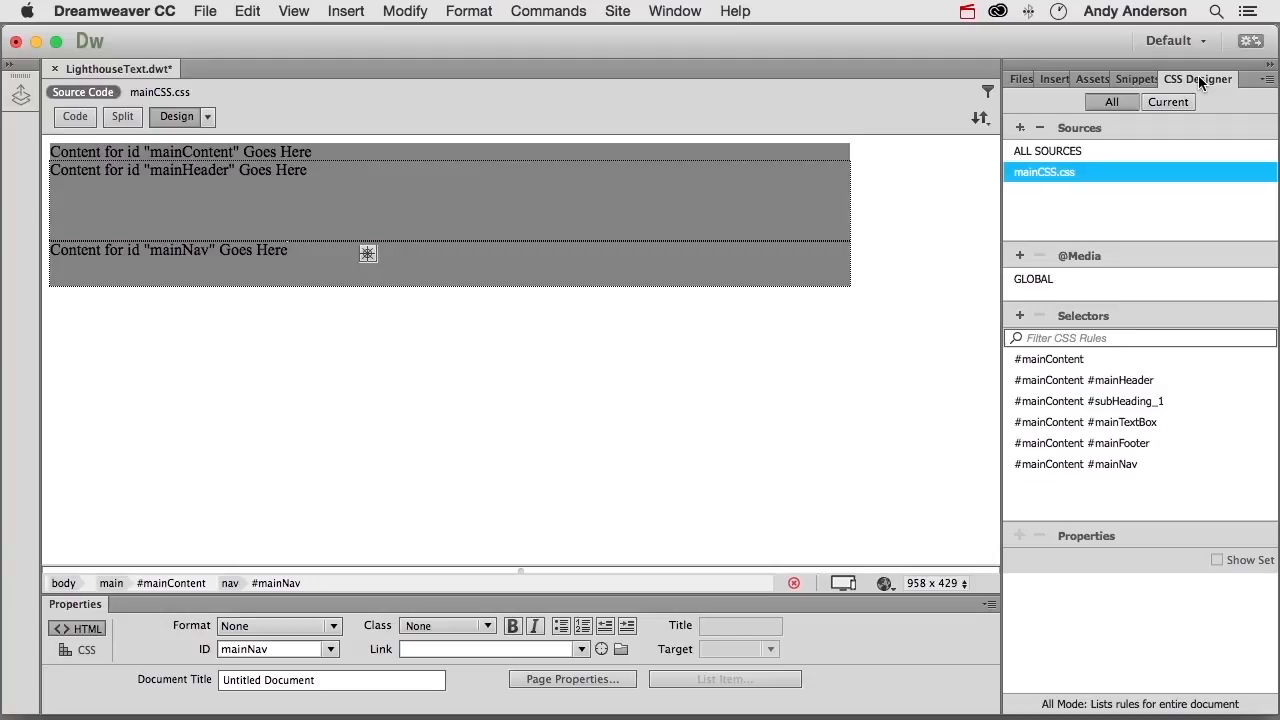
{"action": "left_click", "coordinate": [1055, 80]}
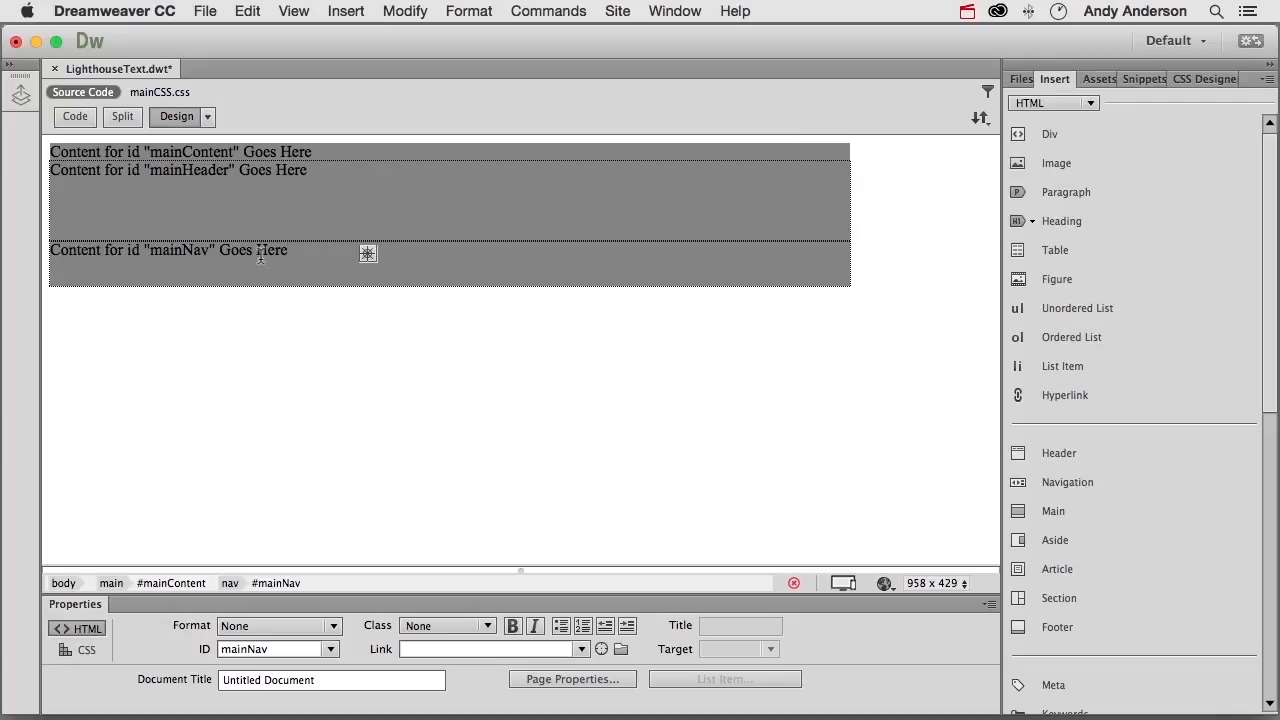
{"action": "left_click", "coordinate": [307, 252]}
{"action": "left_click", "coordinate": [1017, 570]}
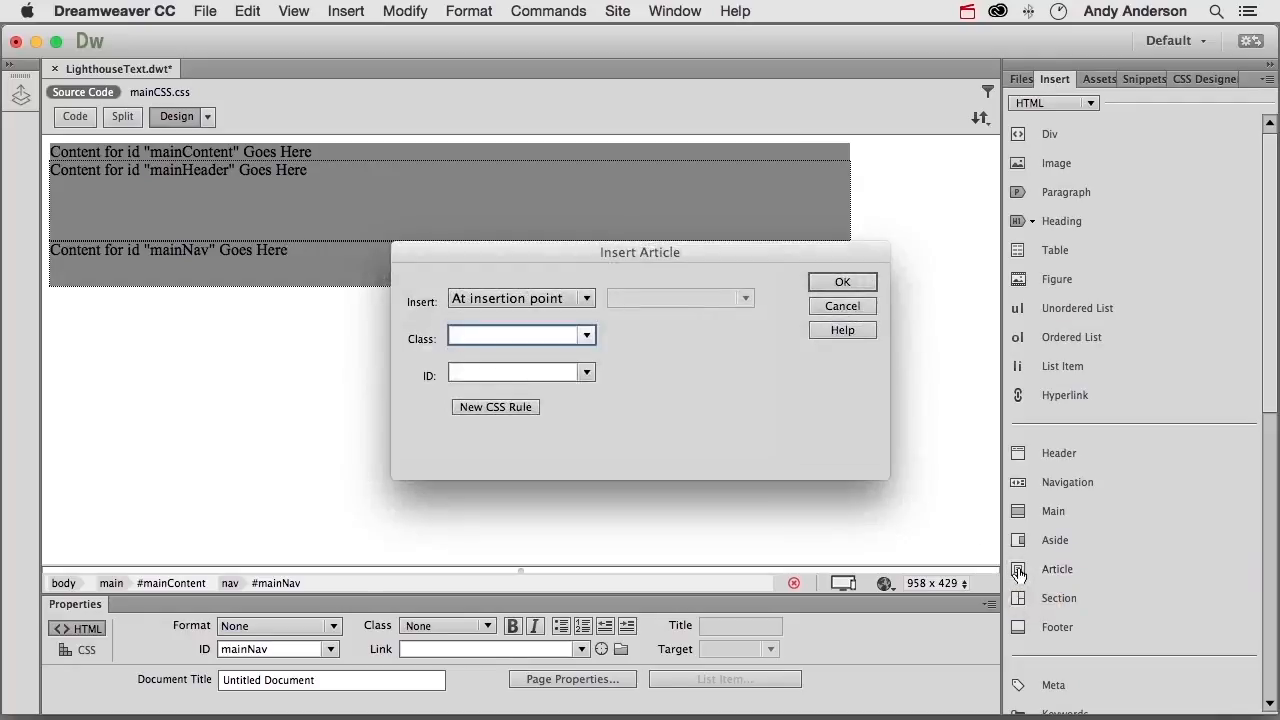
{"action": "left_click", "coordinate": [592, 297]}
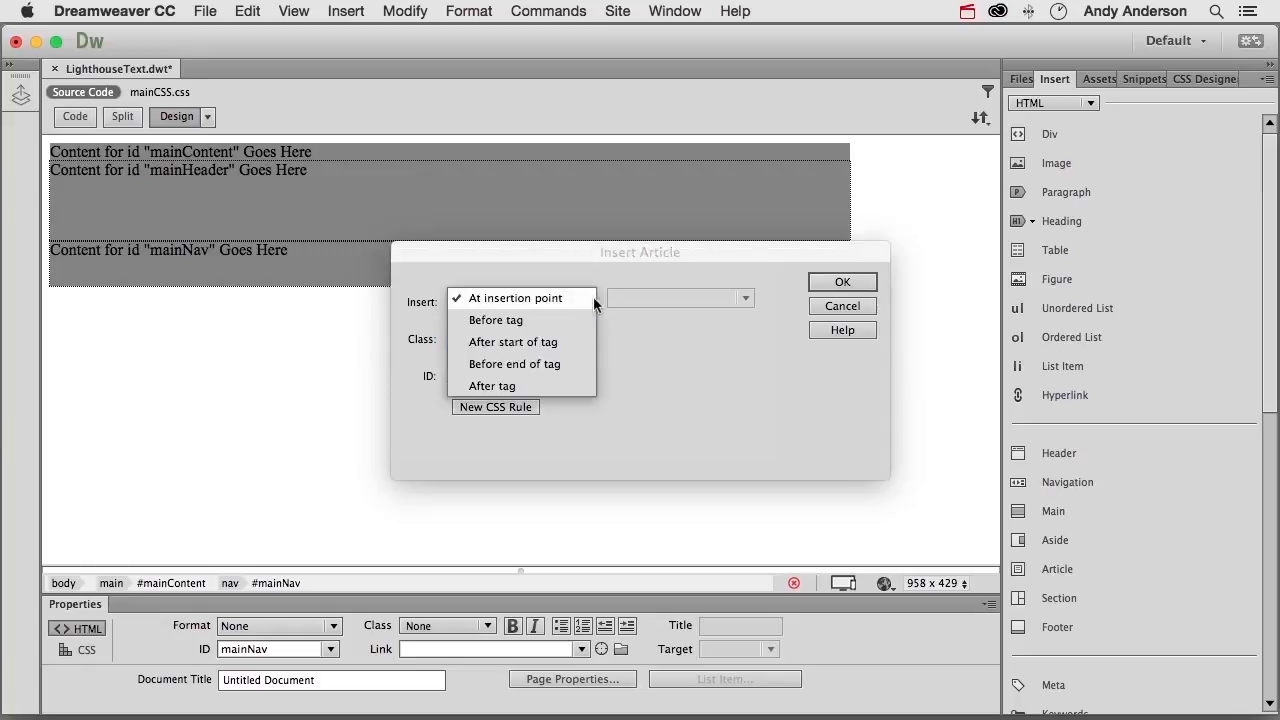
{"action": "left_click", "coordinate": [546, 387]}
{"action": "left_click", "coordinate": [680, 298]}
{"action": "left_click", "coordinate": [680, 331]}
{"action": "left_click", "coordinate": [547, 374]}
{"action": "type", "text": "subHeading_1"}
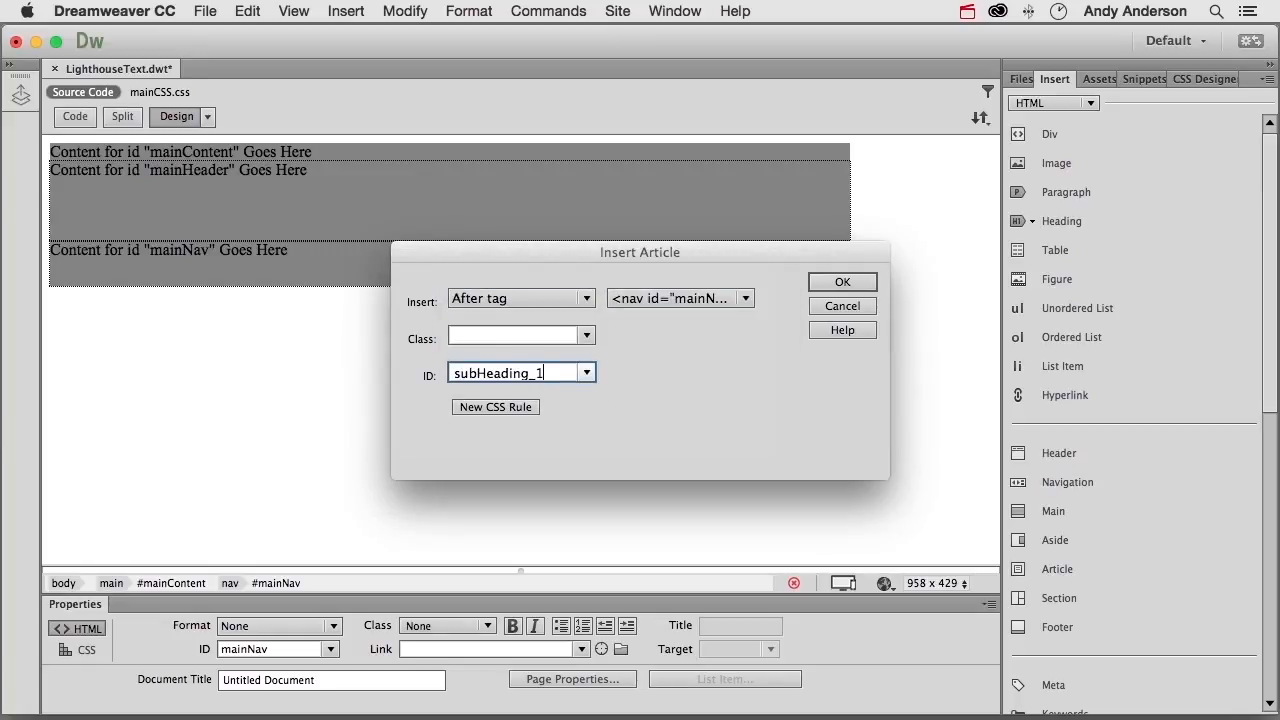
{"action": "left_click", "coordinate": [826, 283]}
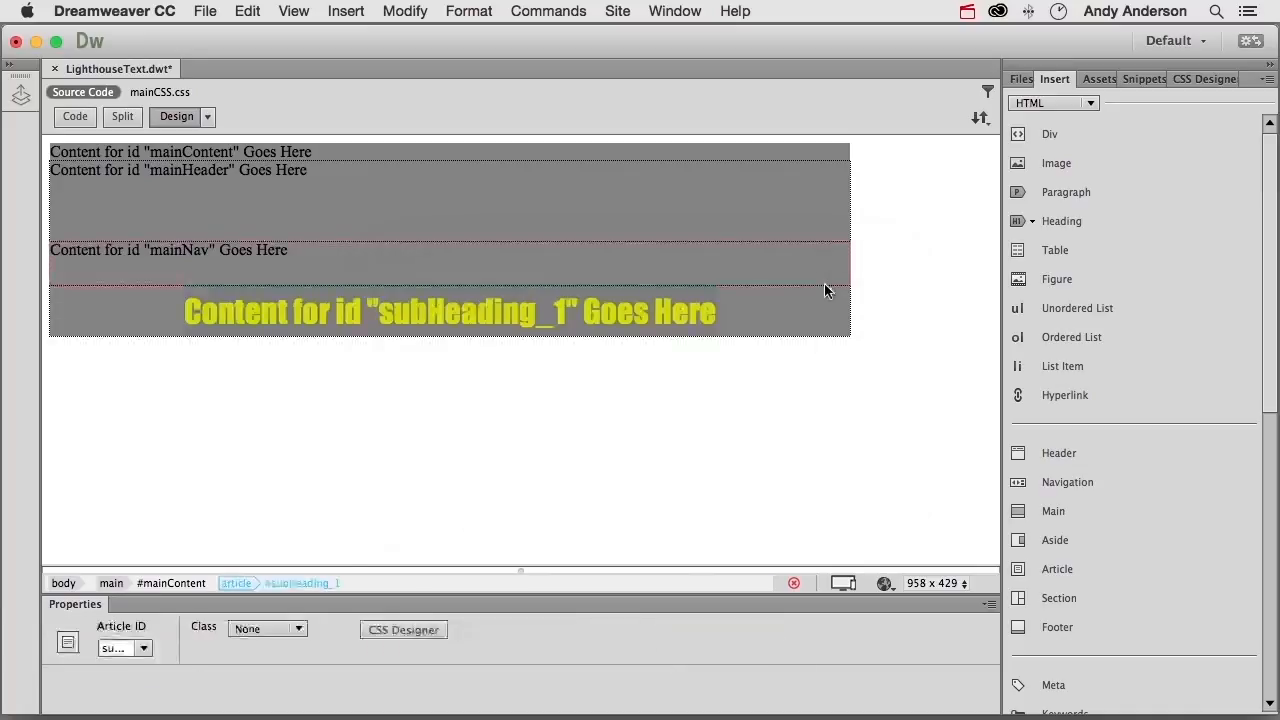
Insert an article with the ID mainTextBox after the subHeading_1 article tag
{"action": "left_click", "coordinate": [757, 319]}
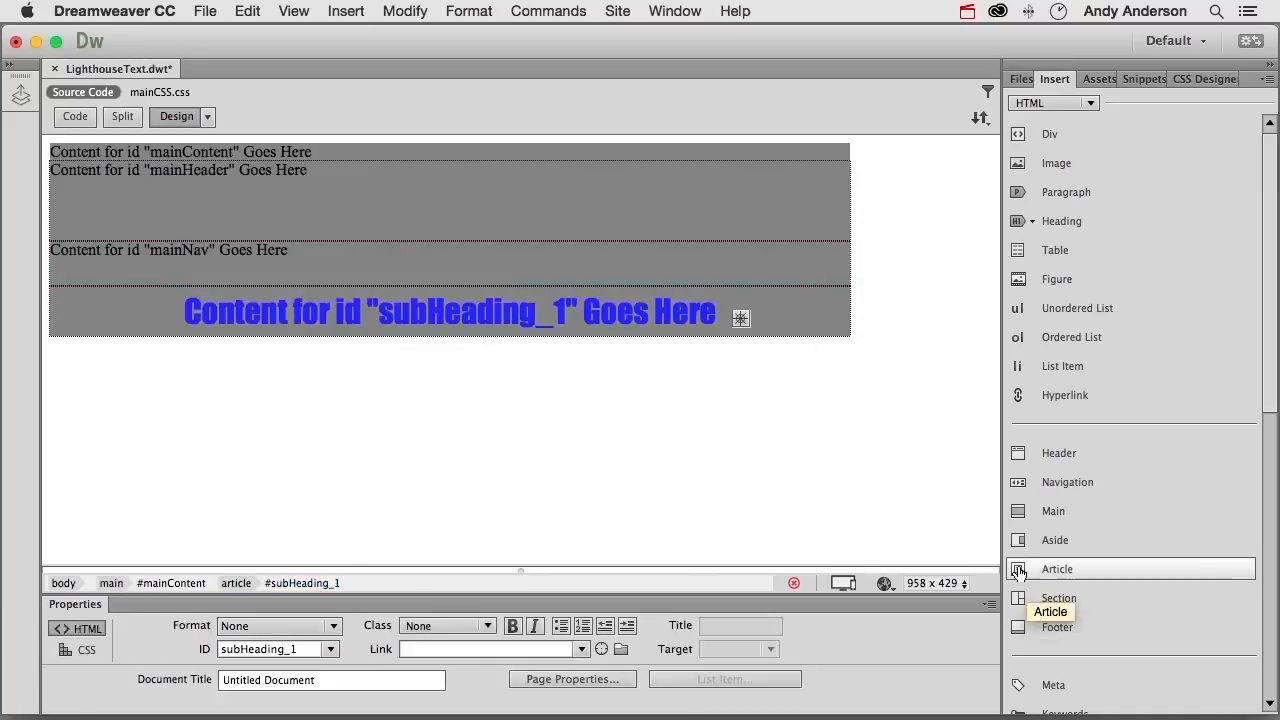
{"action": "left_click", "coordinate": [1021, 572]}
{"action": "left_click", "coordinate": [520, 298]}
{"action": "left_click", "coordinate": [490, 386]}
{"action": "left_click", "coordinate": [720, 302]}
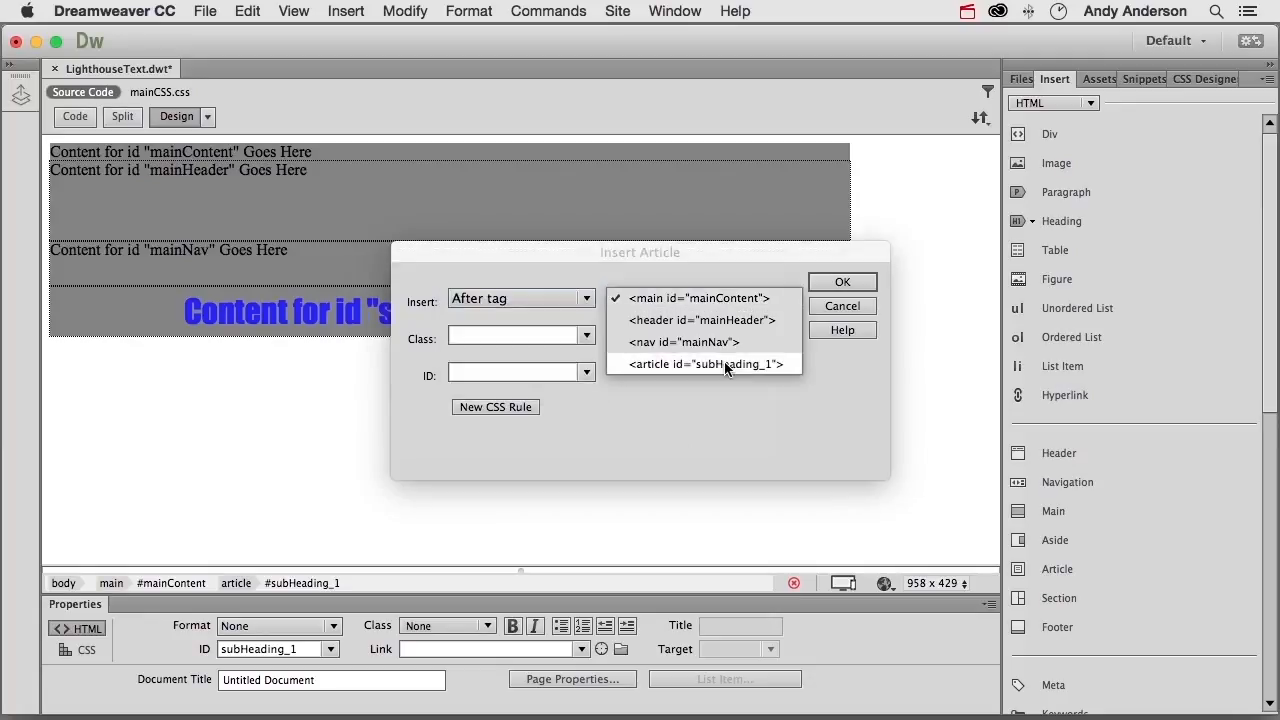
{"action": "left_click", "coordinate": [728, 366]}
{"action": "left_click", "coordinate": [578, 372]}
{"action": "type", "text": "mainTextBox"}
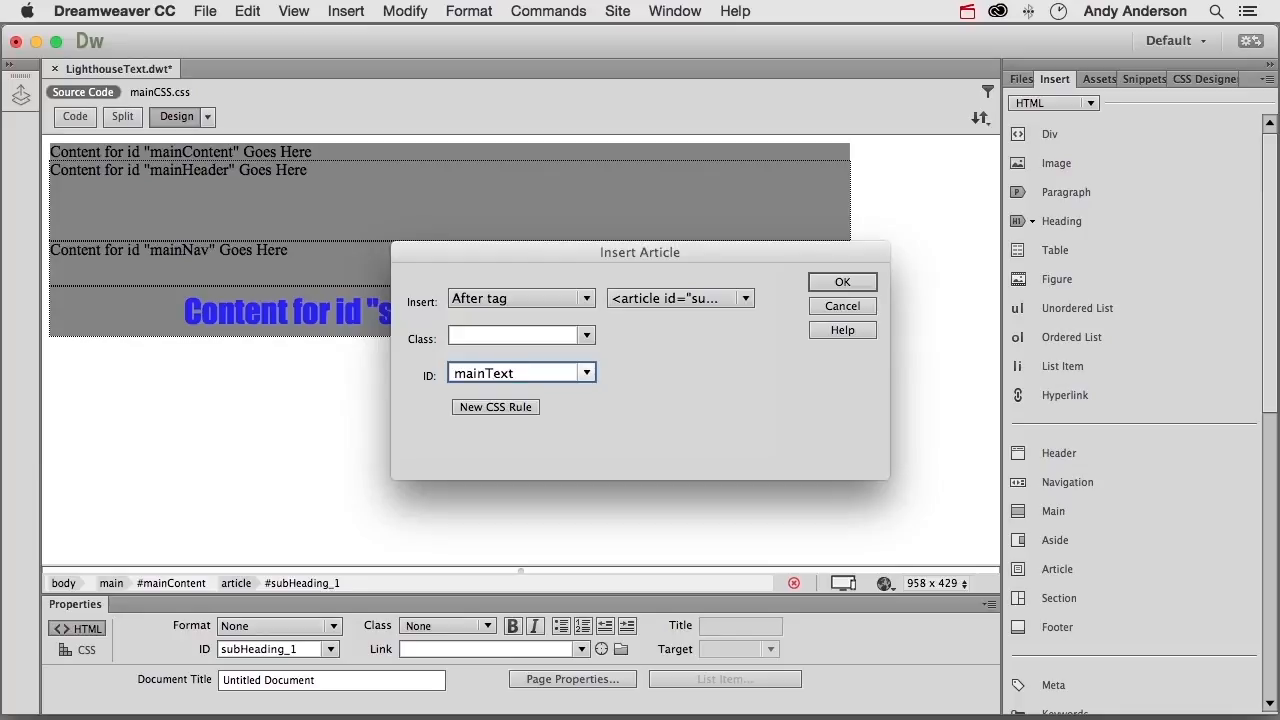
{"action": "left_click", "coordinate": [831, 281]}
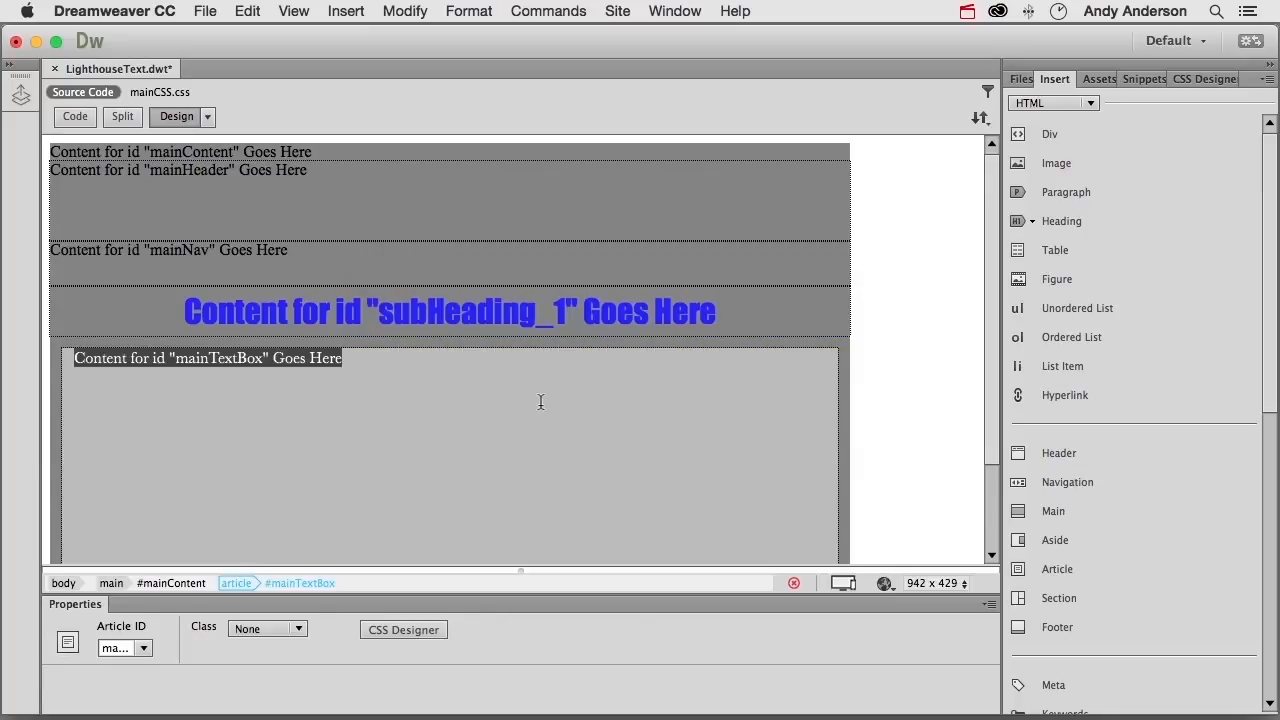
Insert a footer with the ID mainFooter after the mainTextBox article tag
{"action": "left_click", "coordinate": [380, 361]}
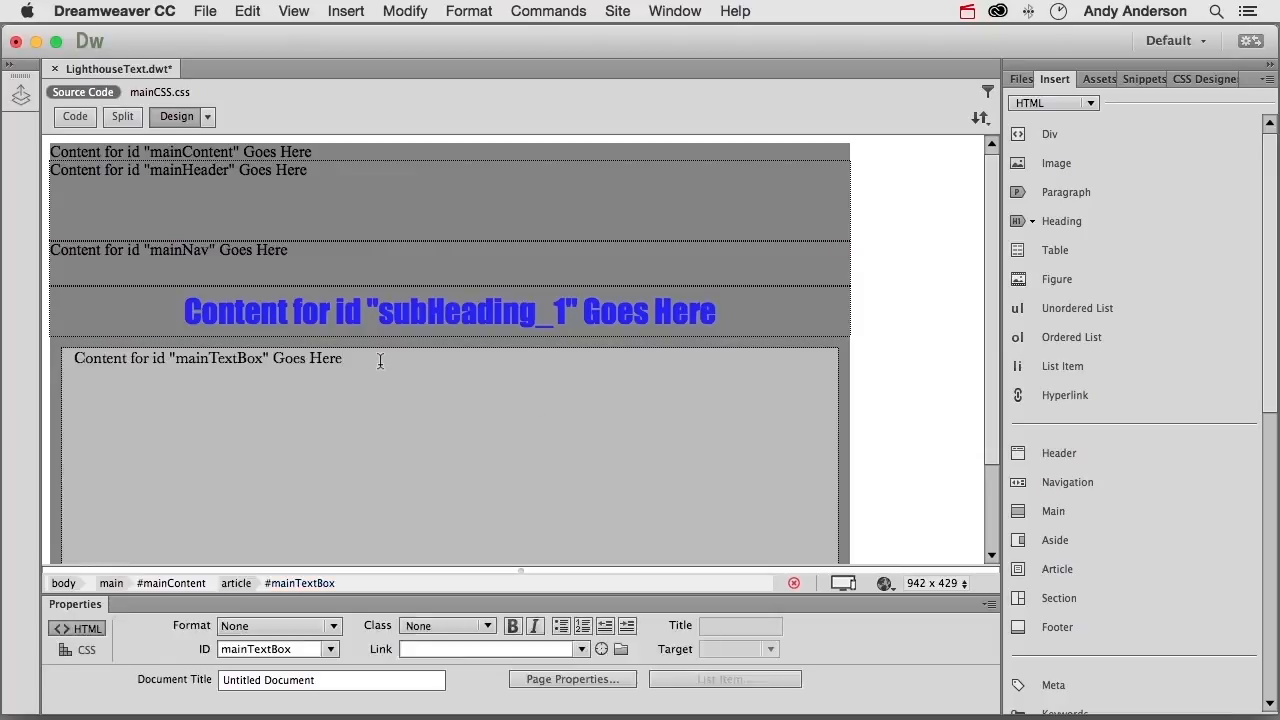
{"action": "left_click", "coordinate": [1057, 627]}
{"action": "left_click", "coordinate": [565, 302]}
{"action": "left_click", "coordinate": [560, 380]}
{"action": "left_click", "coordinate": [680, 298]}
{"action": "left_click", "coordinate": [726, 382]}
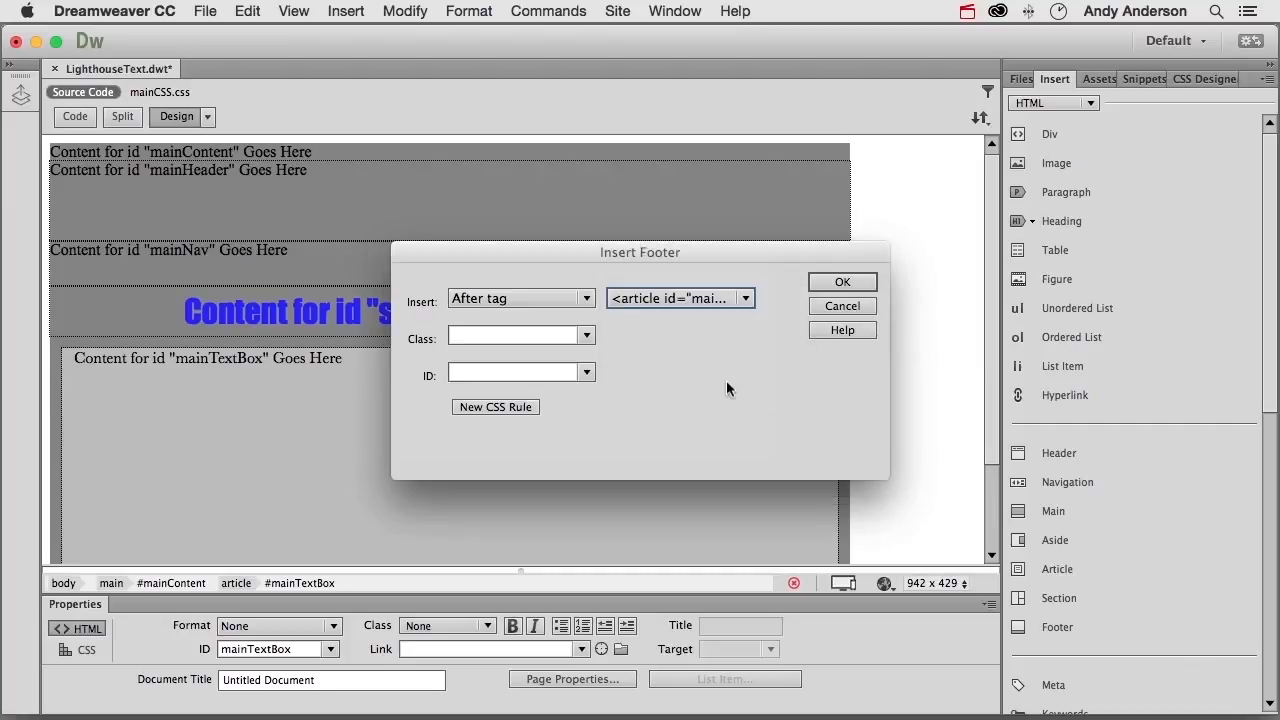
{"action": "left_click", "coordinate": [553, 372]}
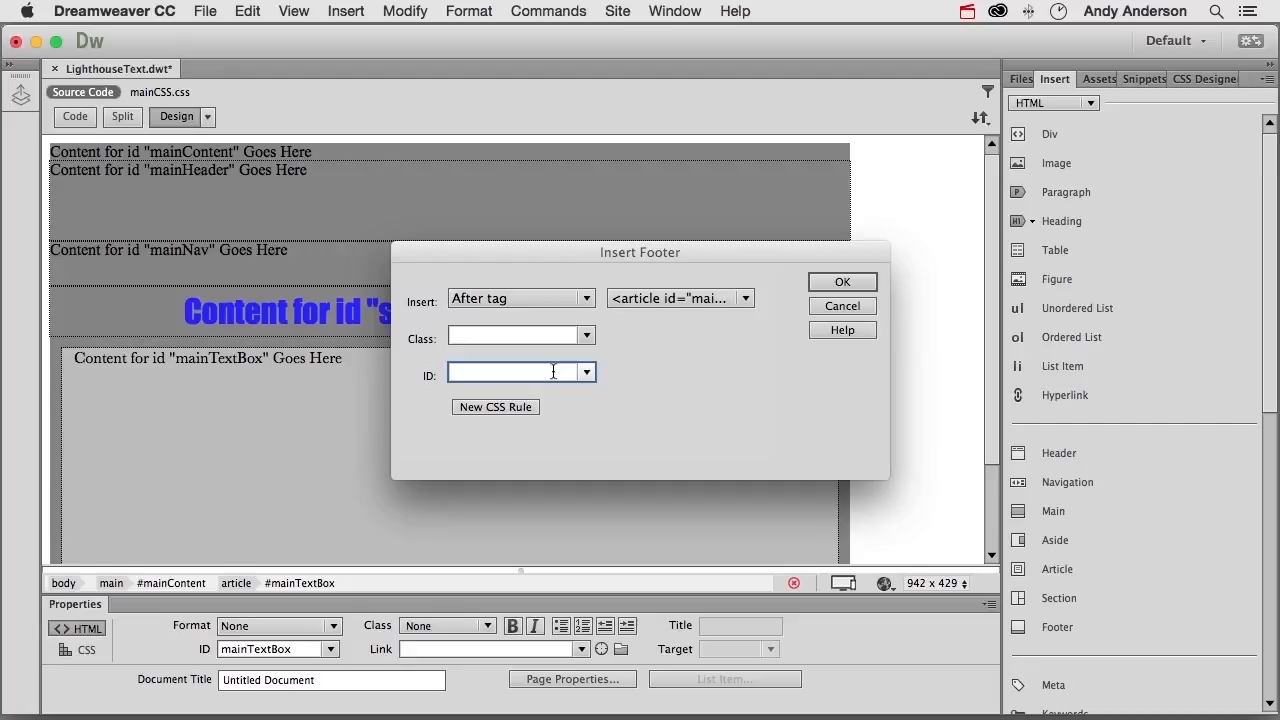
{"action": "type", "text": "mainFooter"}
{"action": "left_click", "coordinate": [842, 282]}
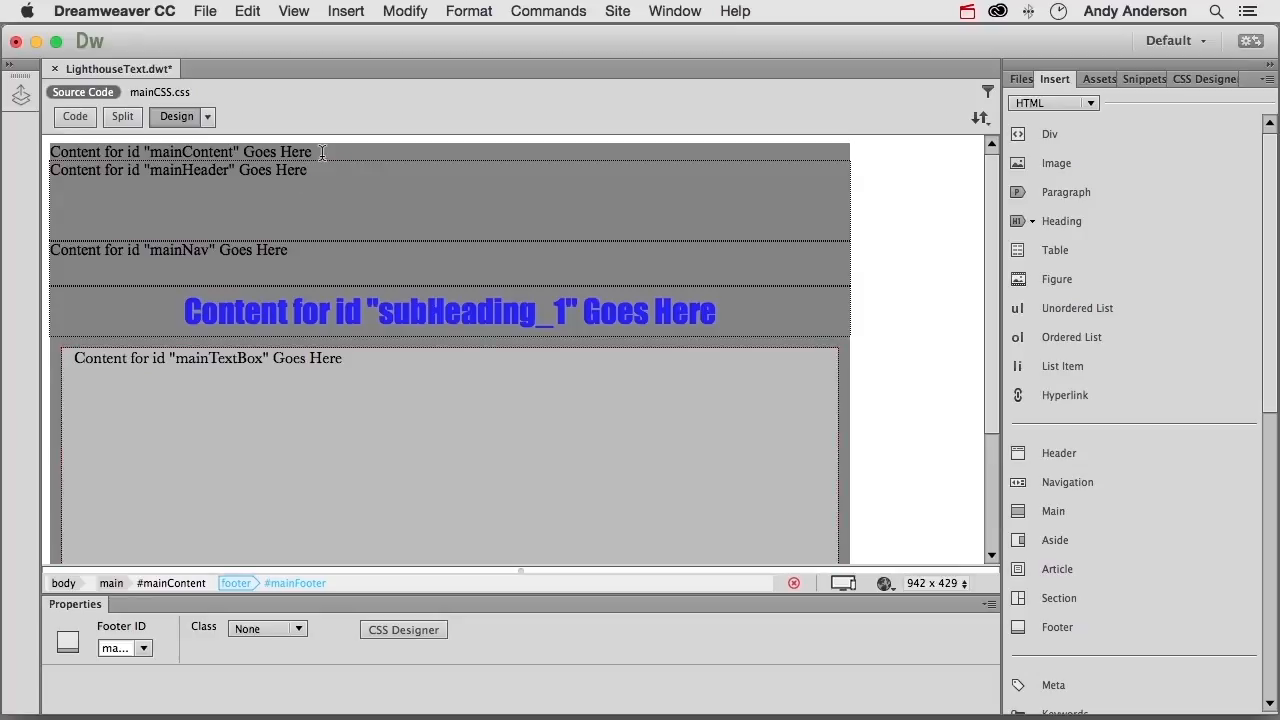
Delete the placeholder text of the mainContent and mainHeader elements
{"action": "left_click_drag", "start_coordinate": [321, 151], "coordinate": [165, 150]}
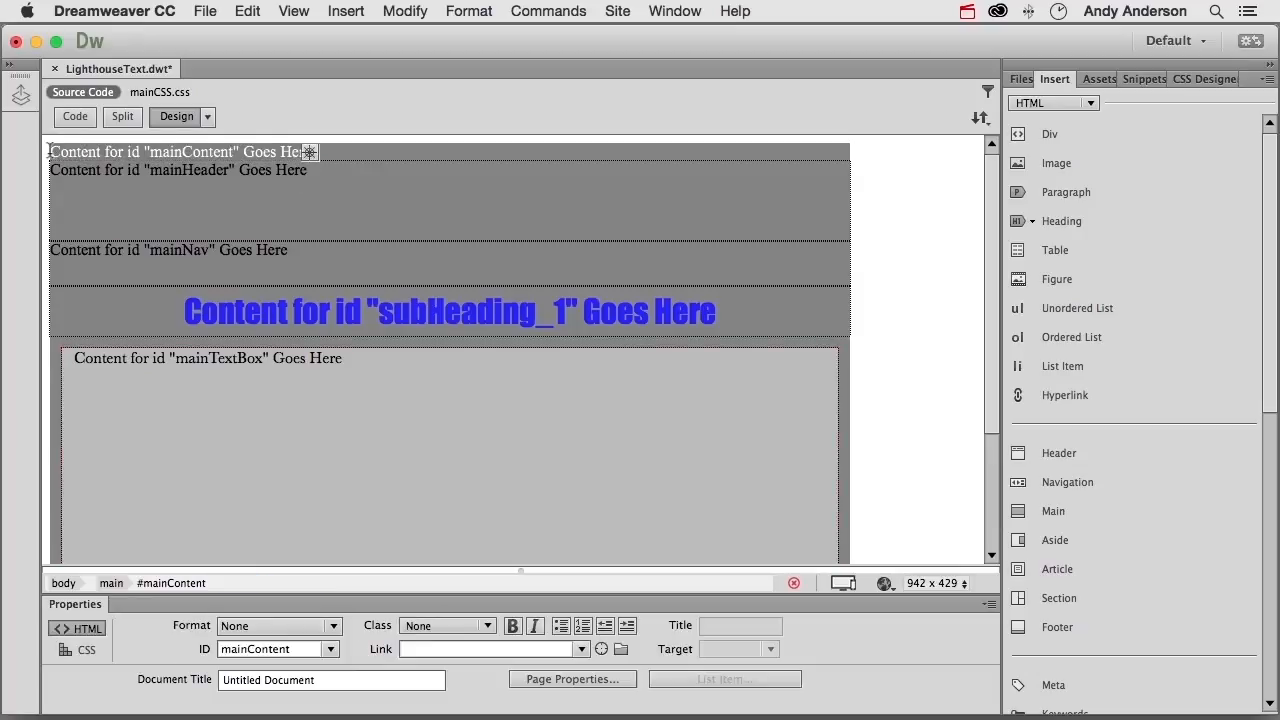
{"action": "key", "text": "Delete"}
{"action": "left_click_drag", "start_coordinate": [316, 152], "coordinate": [48, 155]}
{"action": "key", "text": "Delete"}
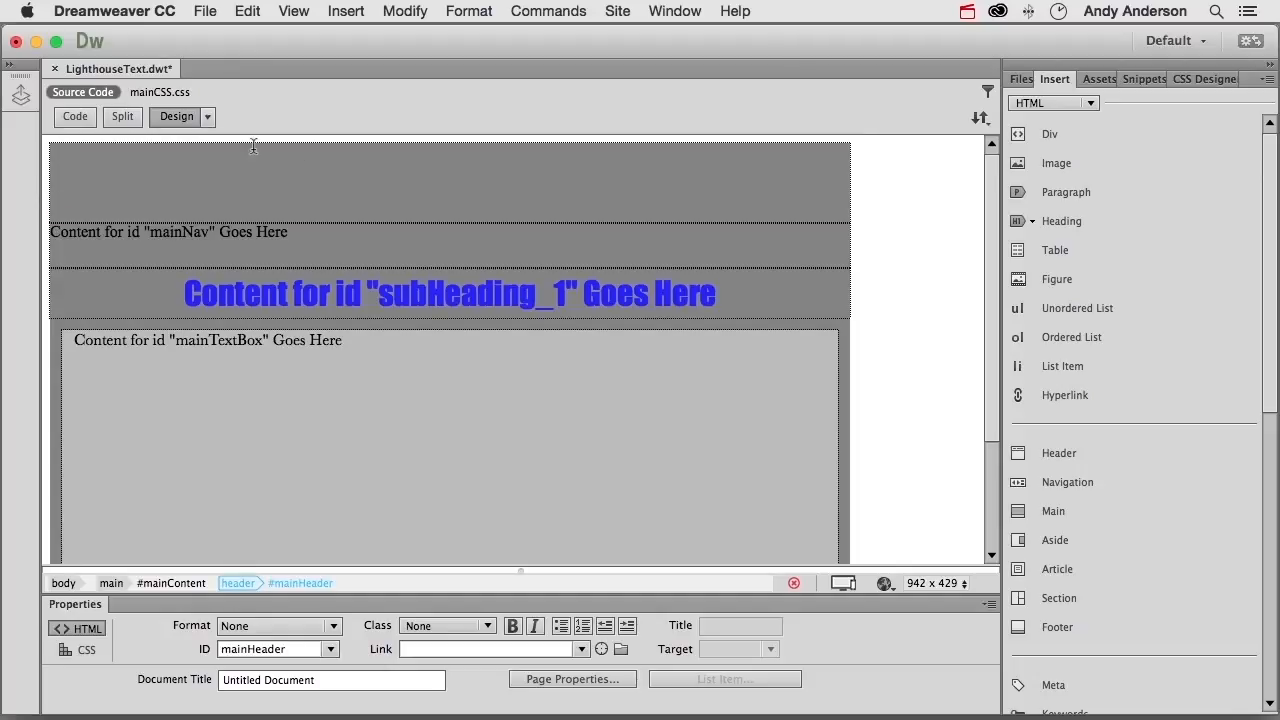
Place the site image Heading_1.jpg into the empty mainHeader element
{"action": "left_click", "coordinate": [1094, 79]}
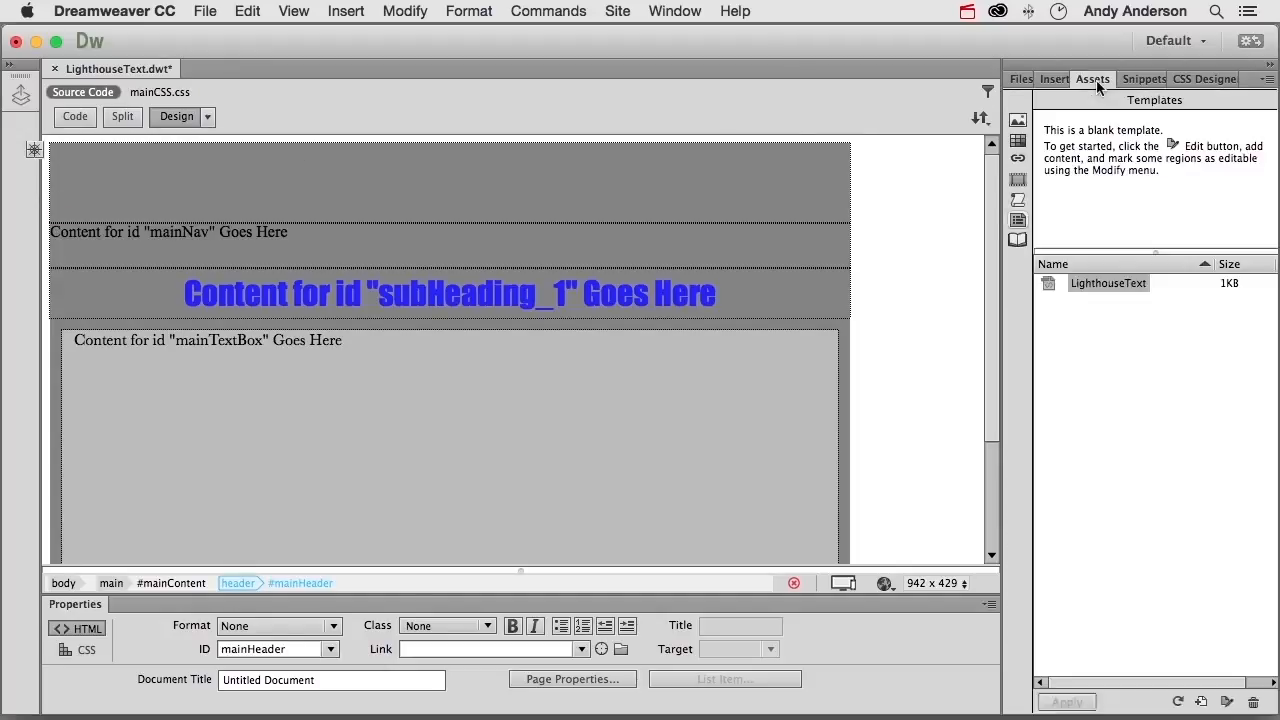
{"action": "left_click", "coordinate": [1018, 121]}
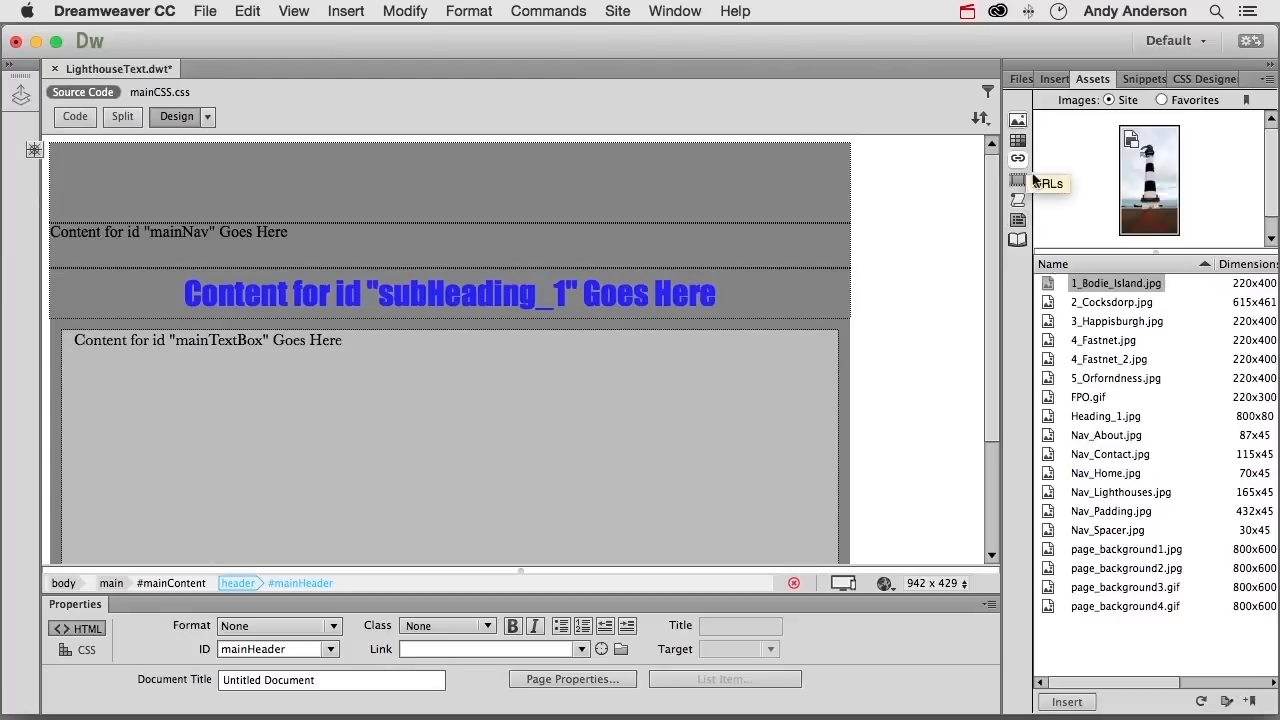
{"action": "left_click", "coordinate": [1048, 420]}
{"action": "left_click_drag", "start_coordinate": [1048, 424], "coordinate": [435, 196]}
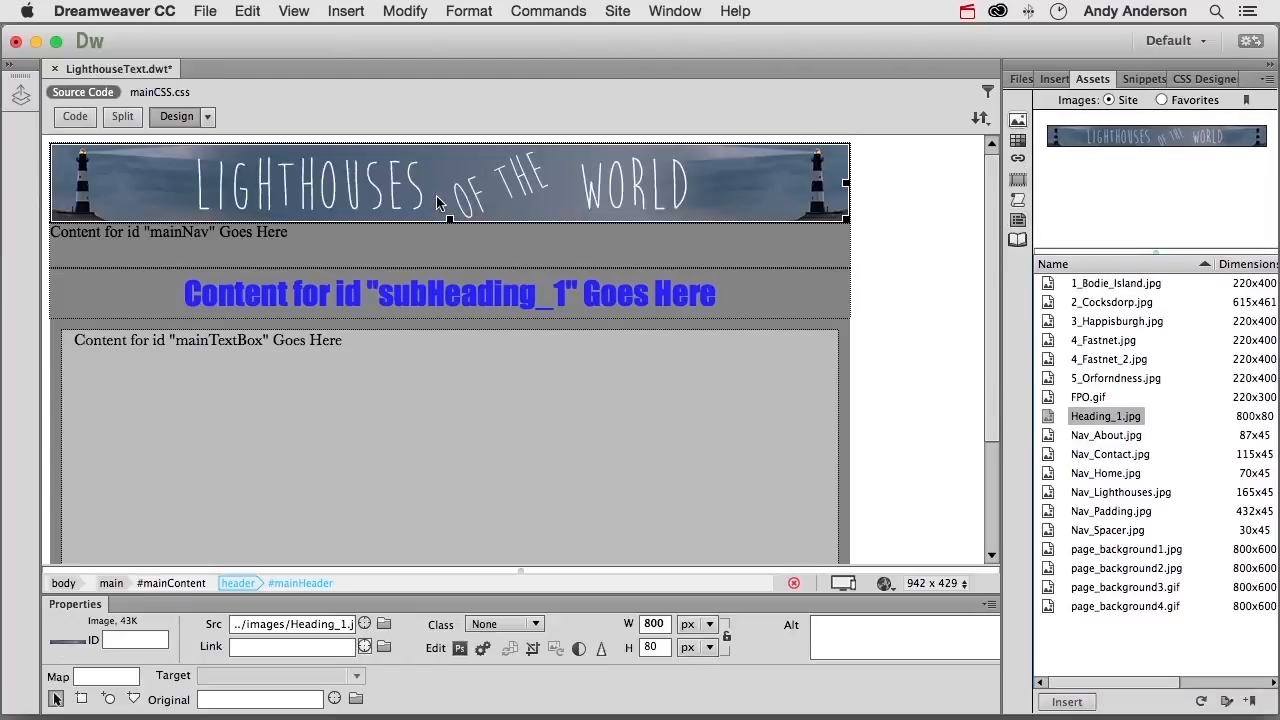
Replace the mainNav placeholder text with the Main Nav library item
{"action": "left_click_drag", "start_coordinate": [314, 235], "coordinate": [50, 228]}
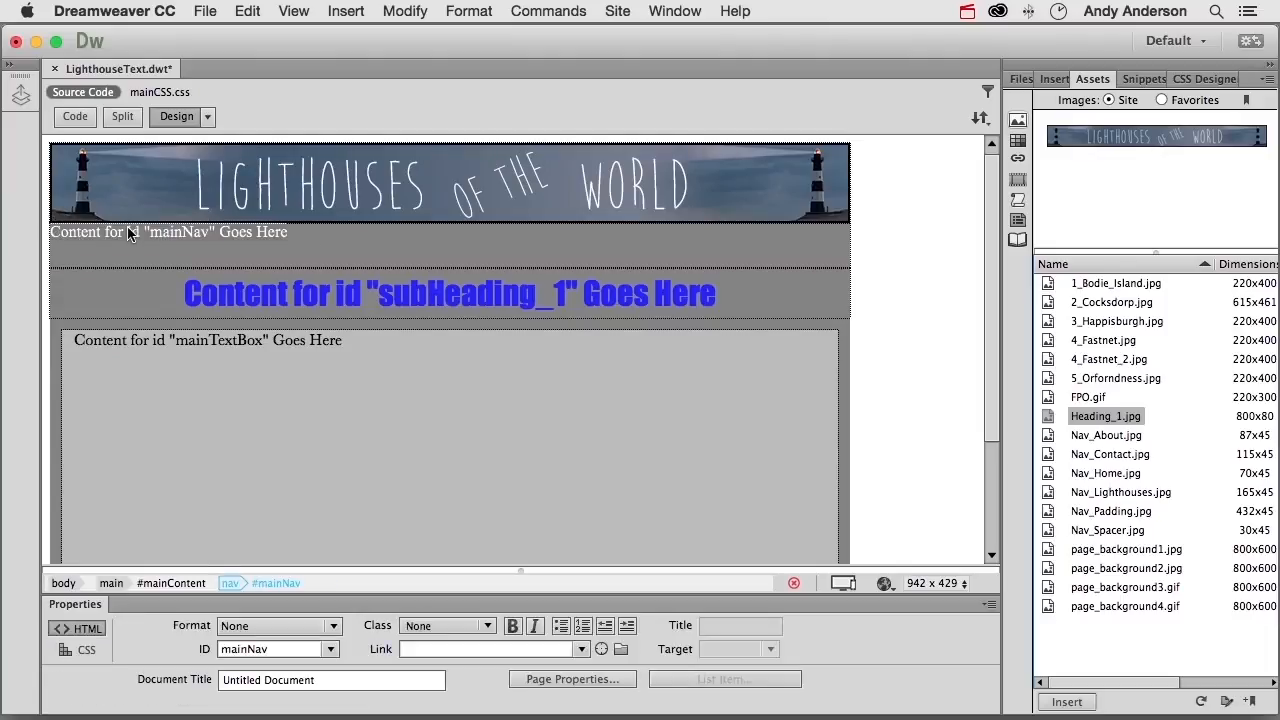
{"action": "key", "text": "BackSpace"}
{"action": "left_click", "coordinate": [1017, 239]}
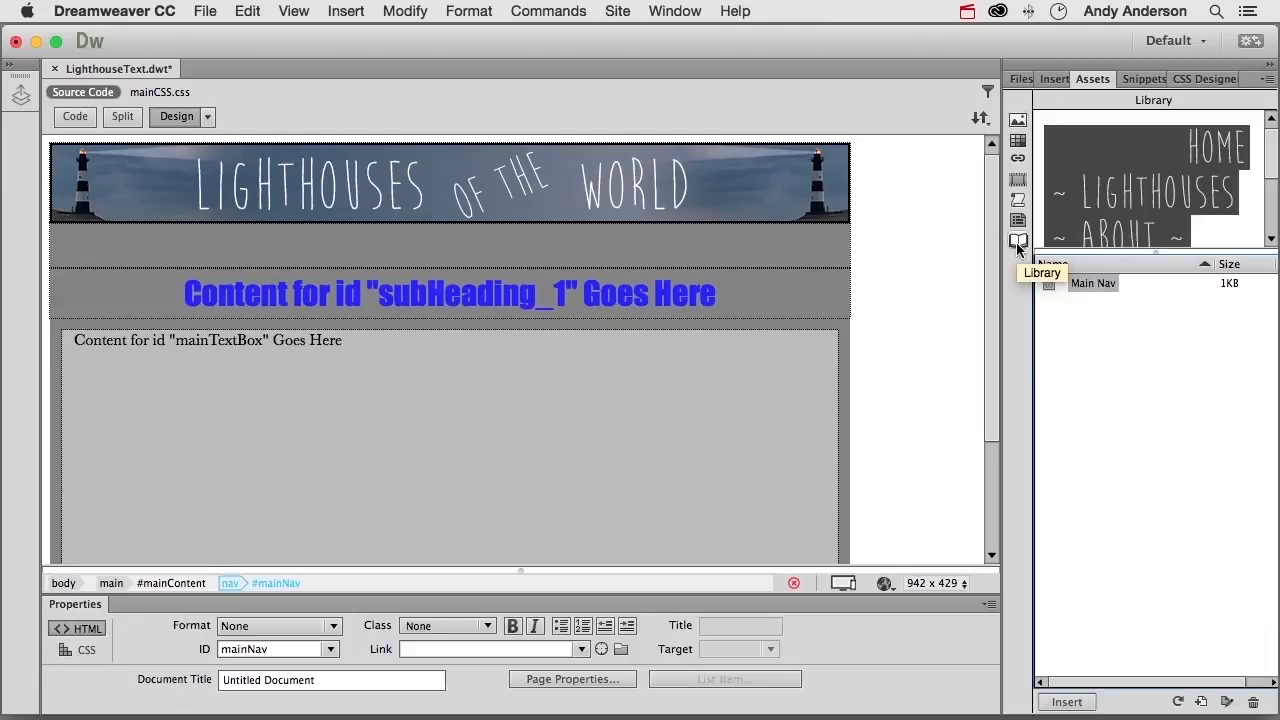
{"action": "left_click_drag", "start_coordinate": [1050, 285], "coordinate": [667, 248]}
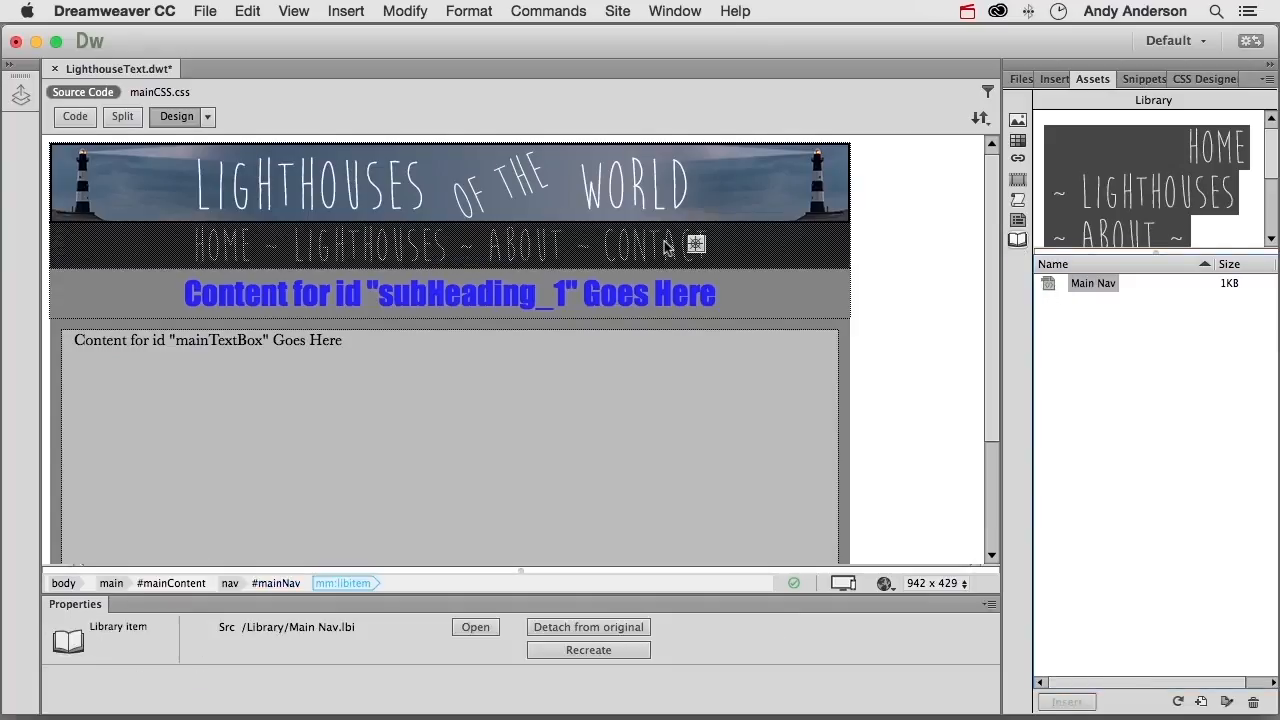
{"action": "left_click", "coordinate": [664, 405]}
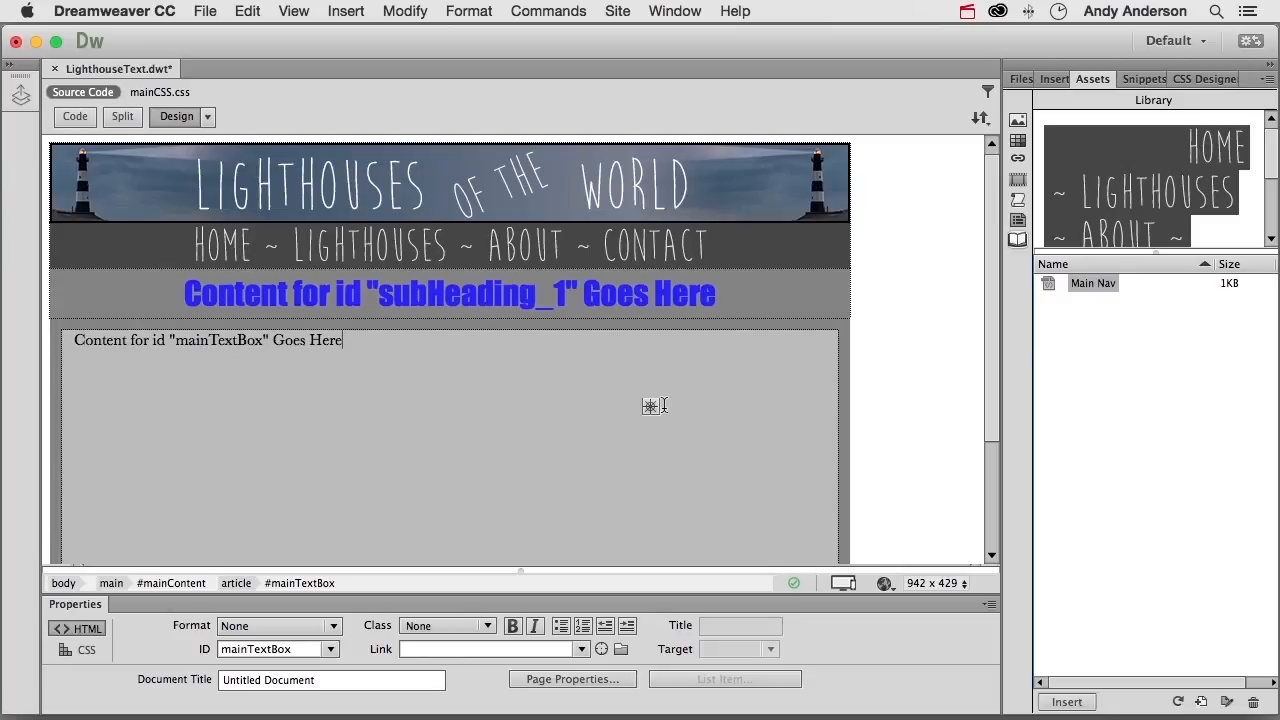
Replace the mainFooter placeholder text with "© 2016 Lighthouses of the World, Inc"
{"action": "scroll", "coordinate": [655, 405], "scroll_direction": "down", "scroll_amount": 5}
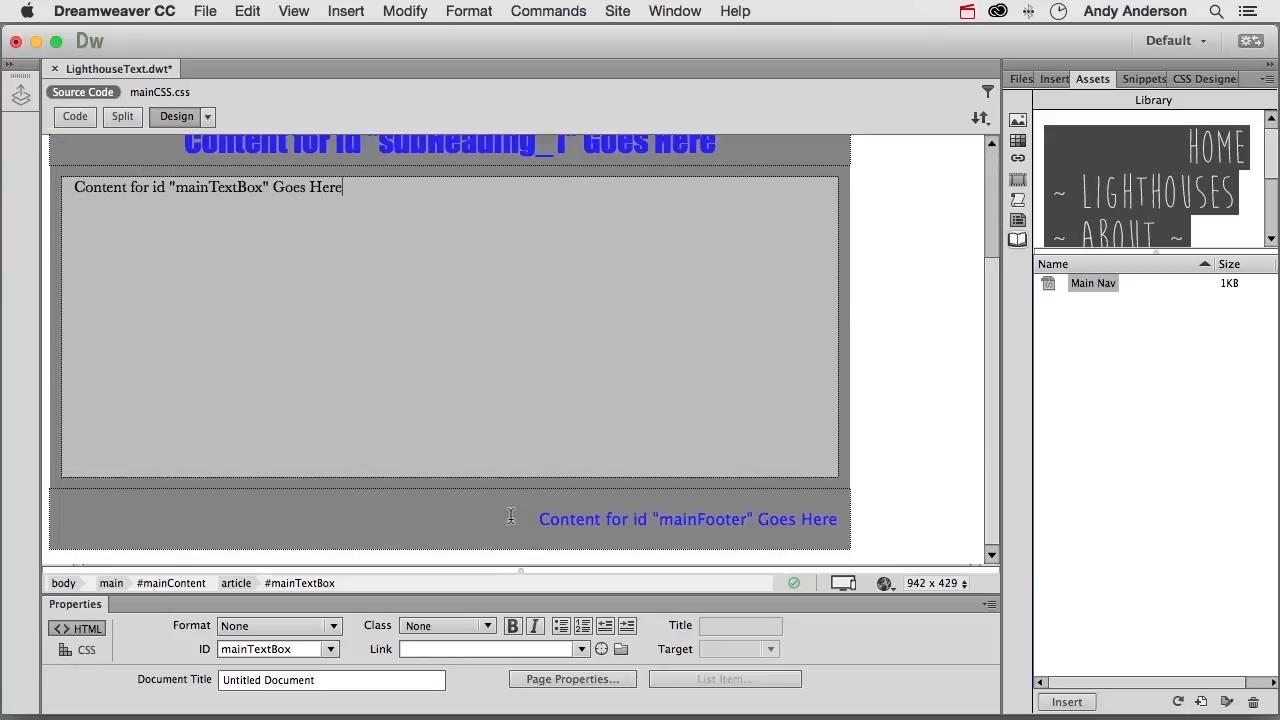
{"action": "left_click_drag", "start_coordinate": [538, 519], "coordinate": [836, 517]}
{"action": "key", "text": "Delete"}
{"action": "type", "text": "© 201"}
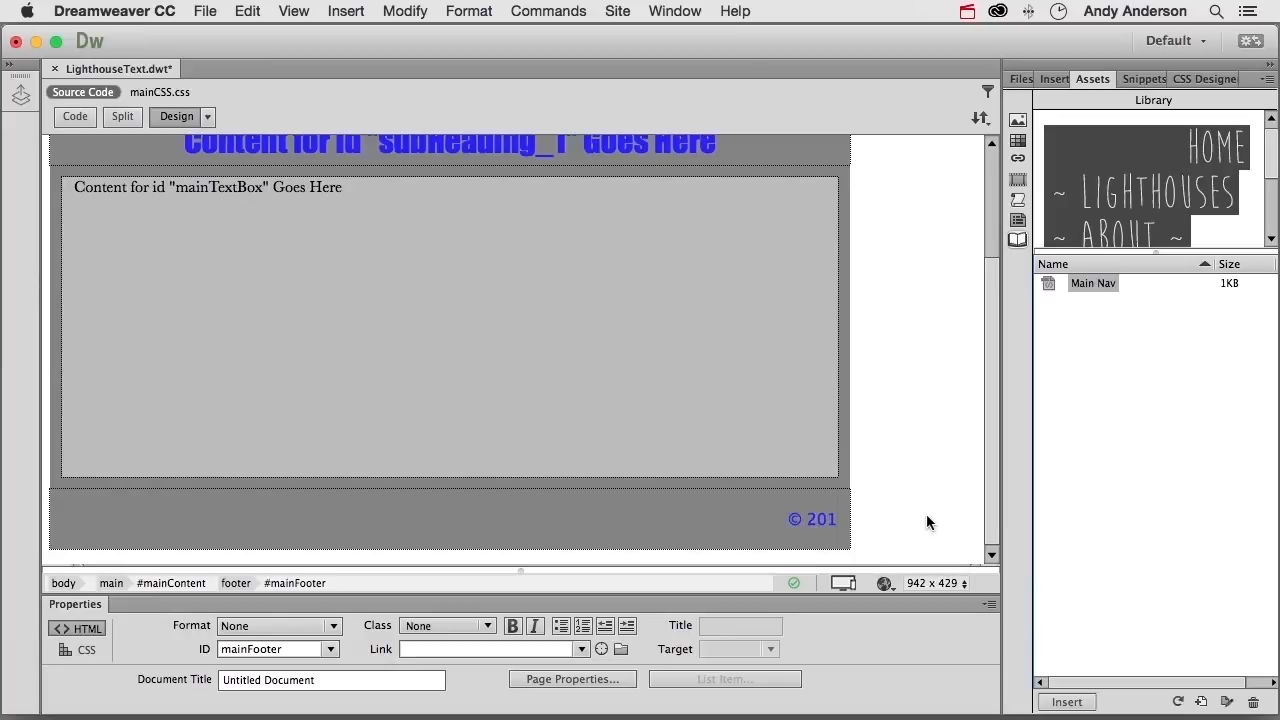
{"action": "type", "text": "6 Lighthouses of the"}
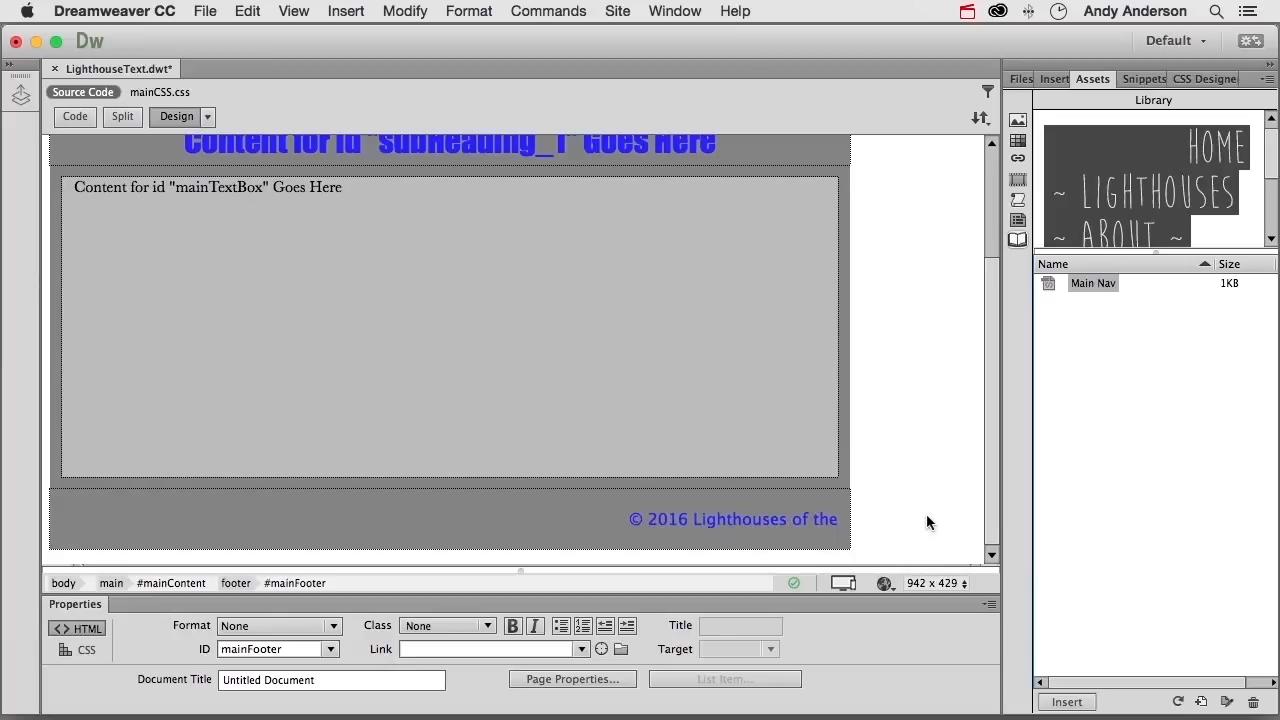
{"action": "type", "text": " World, Inc"}
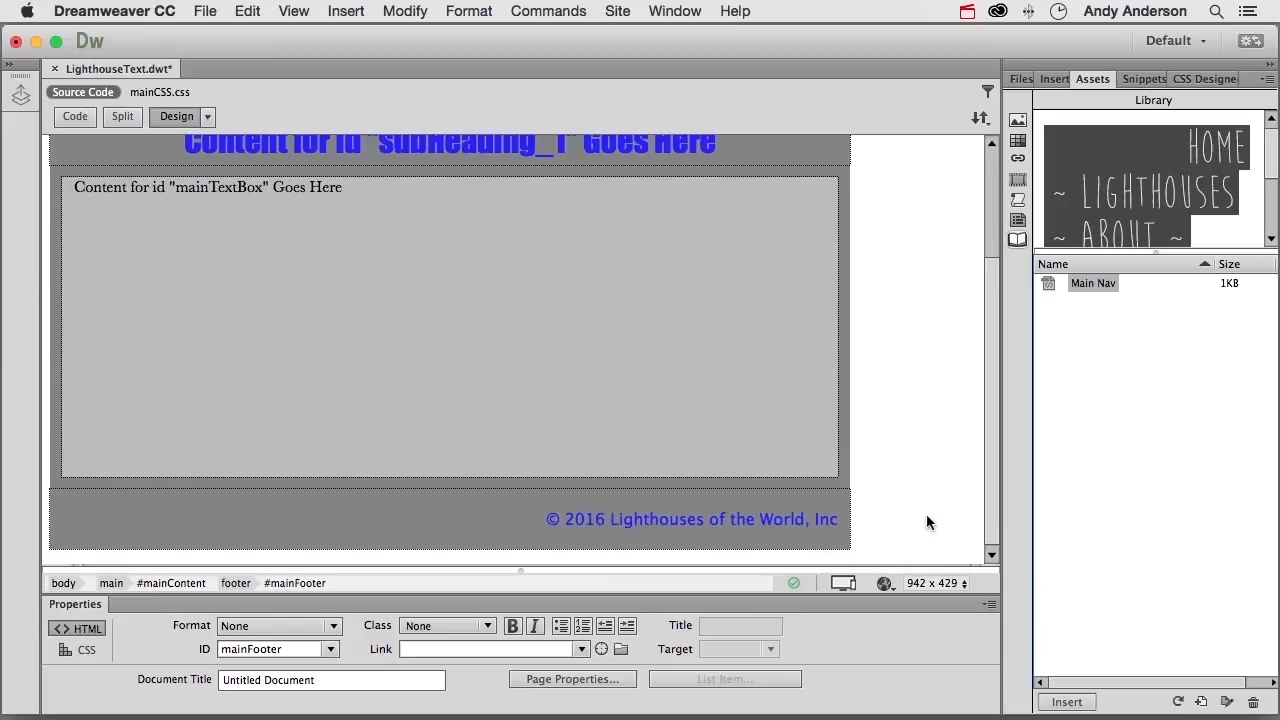
Close the LighthouseText template with its changes saved, and display the site's templates in the assets
{"action": "scroll", "coordinate": [917, 457], "scroll_direction": "up", "scroll_amount": 5}
{"action": "left_click", "coordinate": [55, 69]}
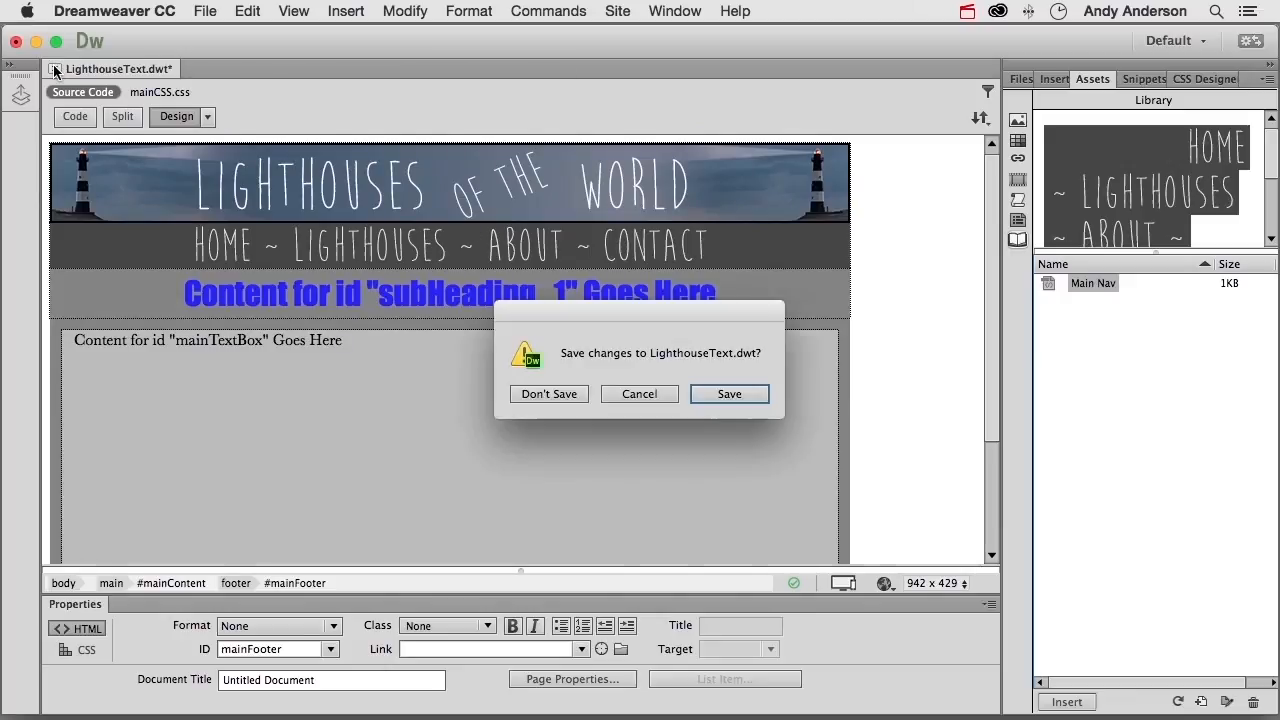
{"action": "left_click", "coordinate": [703, 396]}
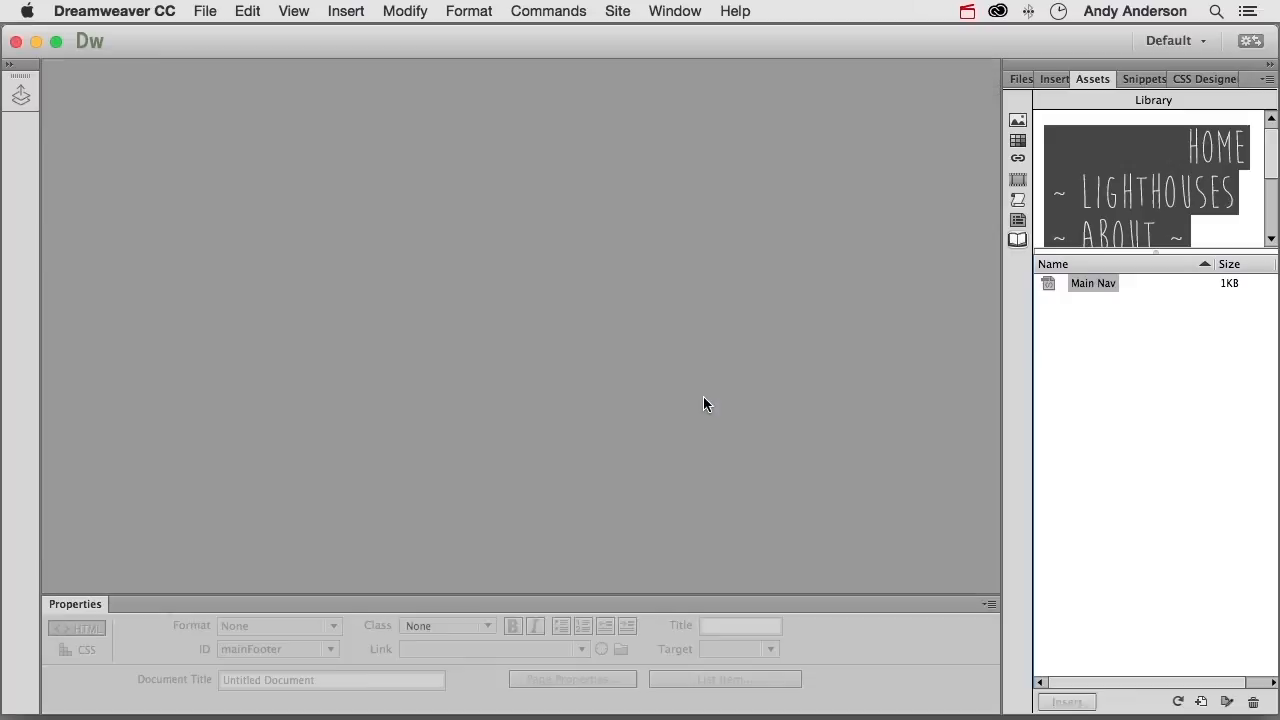
{"action": "left_click", "coordinate": [1019, 222]}
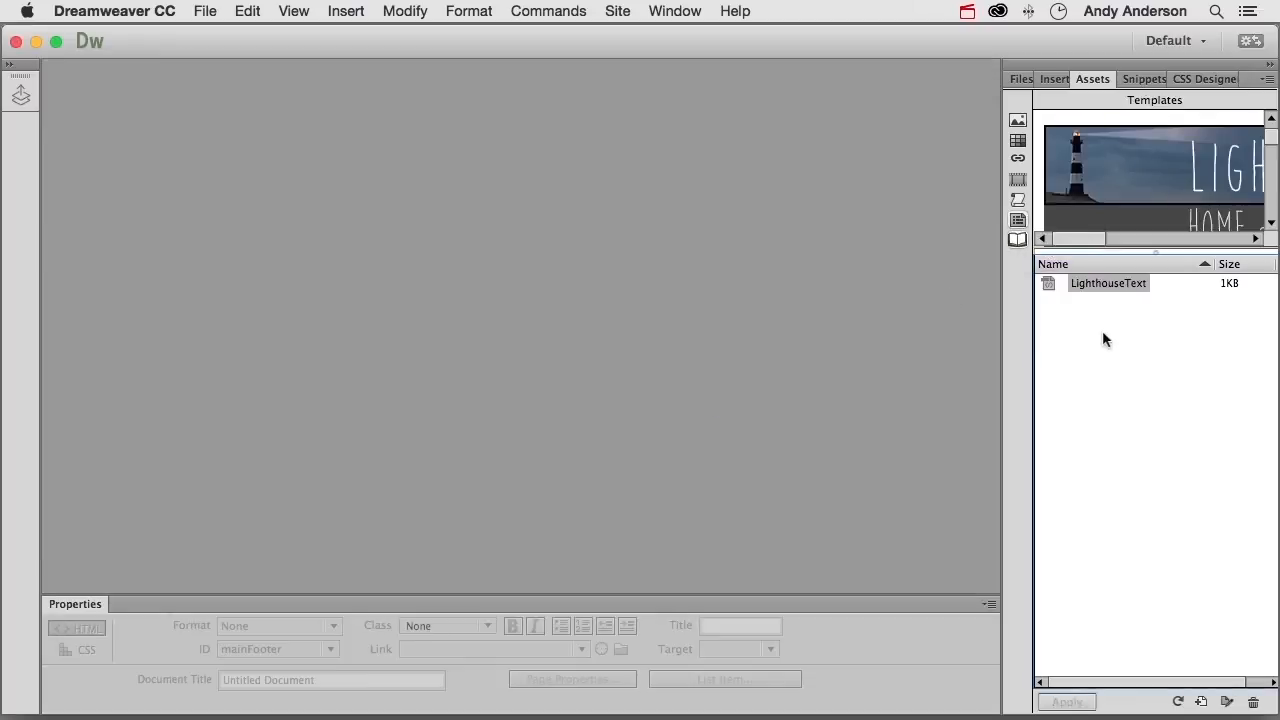